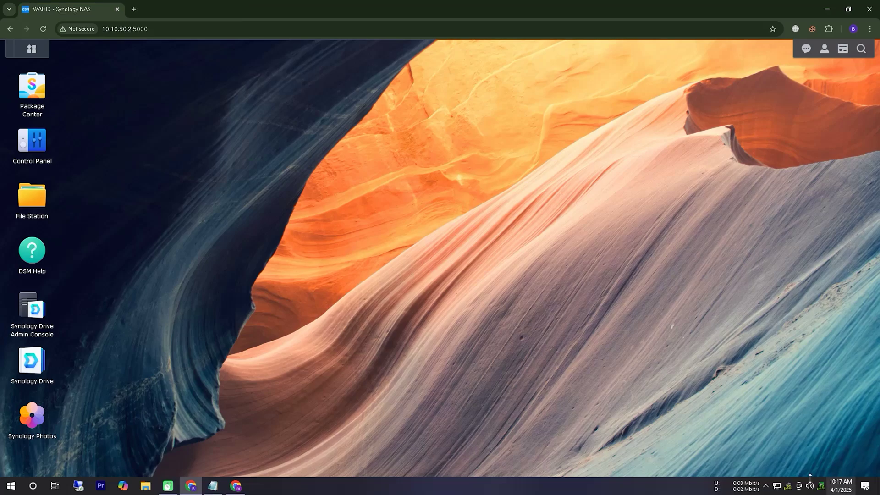
# Open Package Center and search for 'je' to bring up the Jellyfin packages.
pyautogui.moveTo(60, 102); pyautogui.dragTo(152, 159)
pyautogui.moveTo(64, 140)
pyautogui.mouseDown()
pyautogui.moveTo(59, 102)
pyautogui.moveTo(112, 112)
pyautogui.mouseUp()
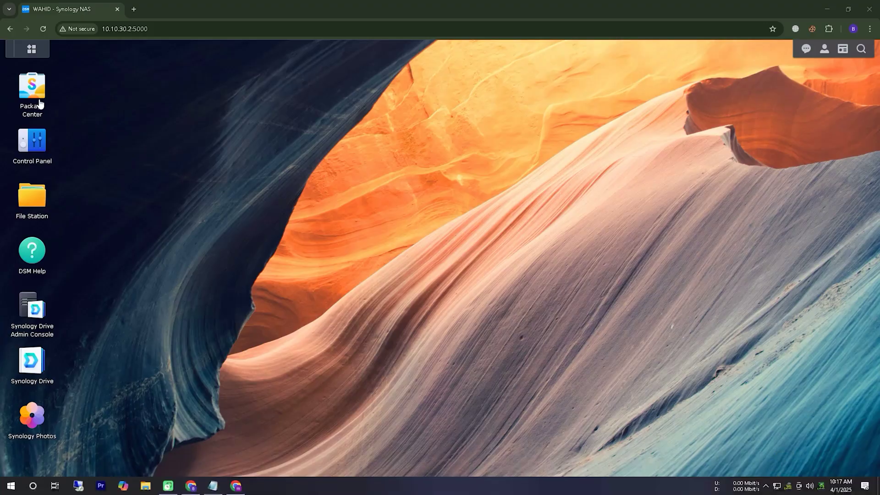
pyautogui.click(32, 87)
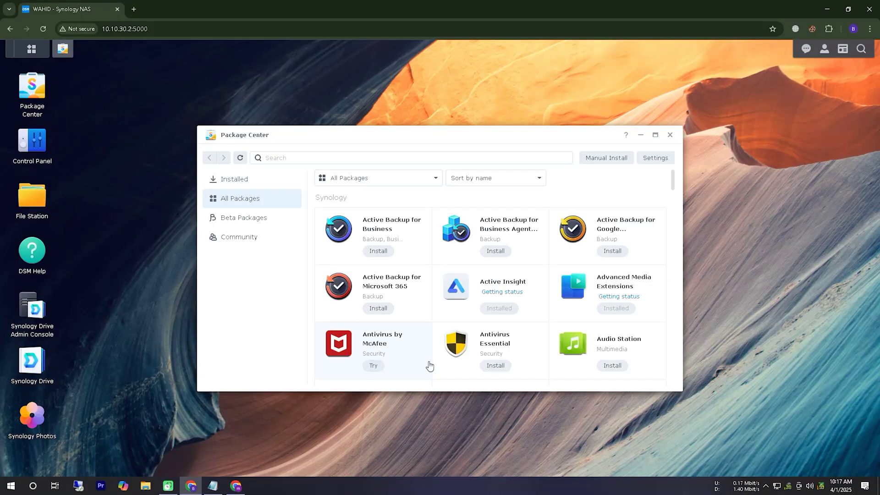
pyautogui.click(284, 158)
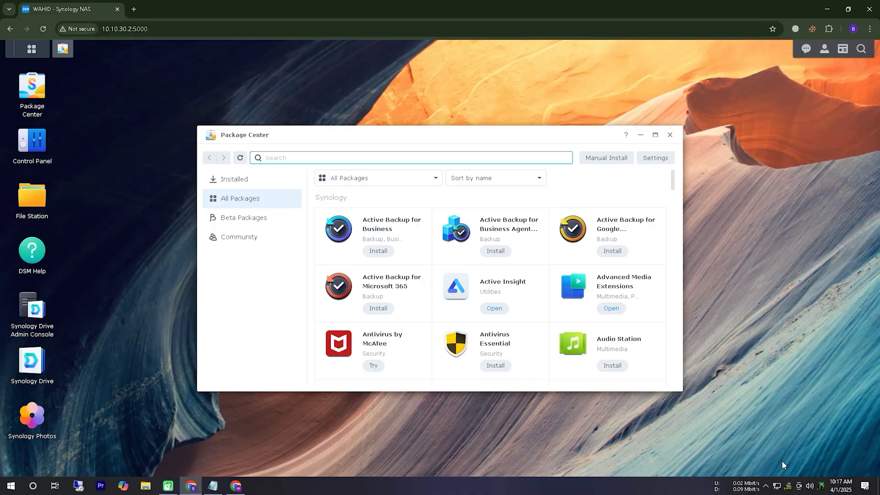
pyautogui.moveTo(202, 207)
pyautogui.mouseDown()
pyautogui.moveTo(282, 198)
pyautogui.moveTo(206, 218)
pyautogui.moveTo(241, 221)
pyautogui.mouseUp()
pyautogui.press('Escape')
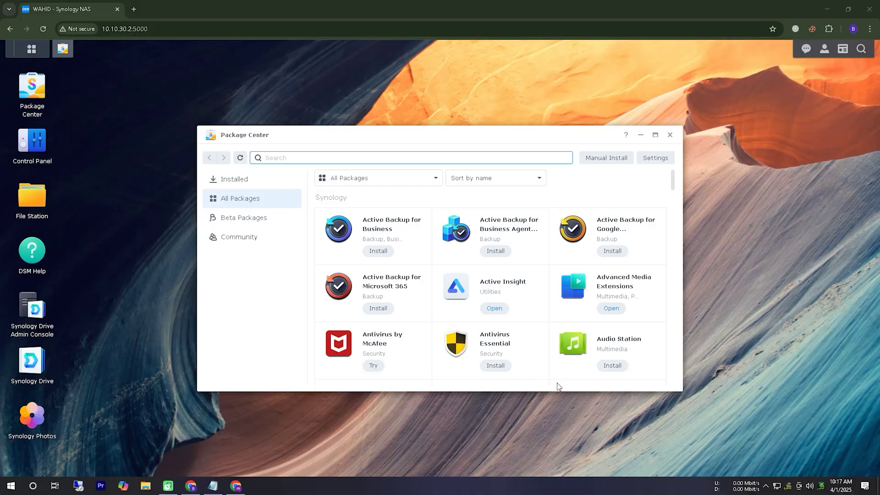
pyautogui.click(338, 155)
pyautogui.write('jelly')
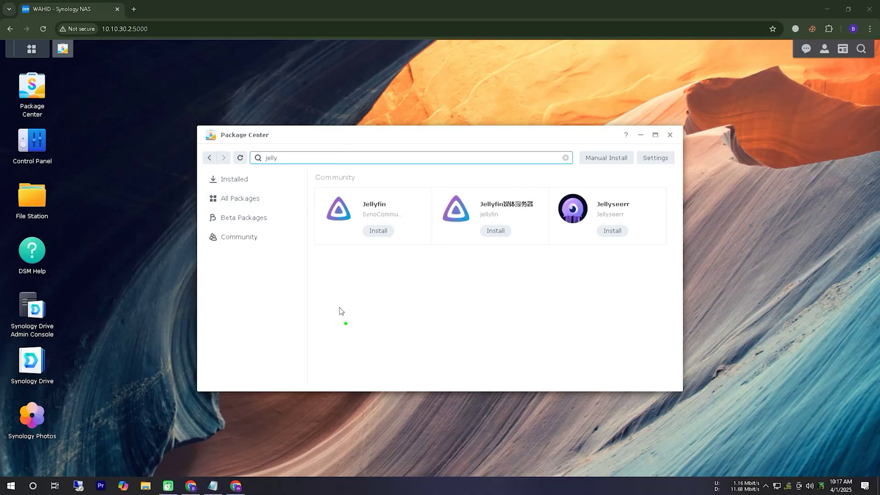
pyautogui.moveTo(392, 195)
pyautogui.mouseDown()
pyautogui.moveTo(338, 194)
pyautogui.moveTo(405, 261)
pyautogui.moveTo(330, 196)
pyautogui.mouseUp()
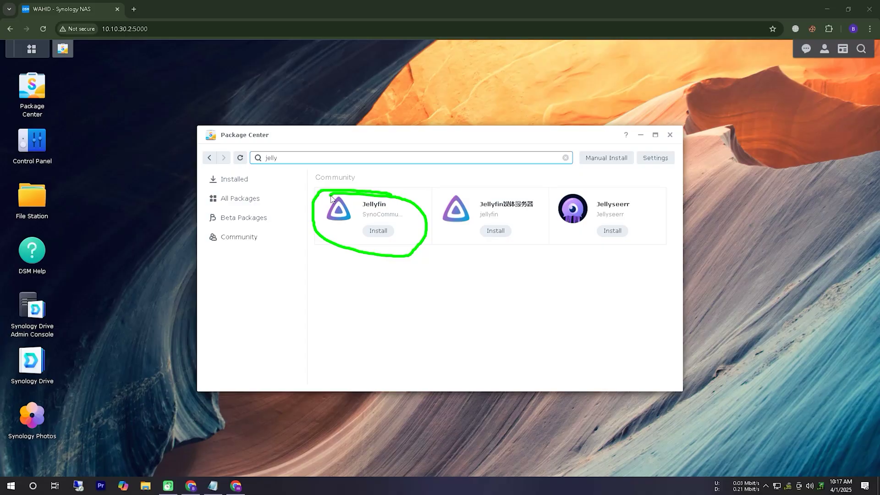
# Install Jellyfin and agree to also install SynoCli Video Drivers and FFmpeg 7.
pyautogui.click(376, 230)
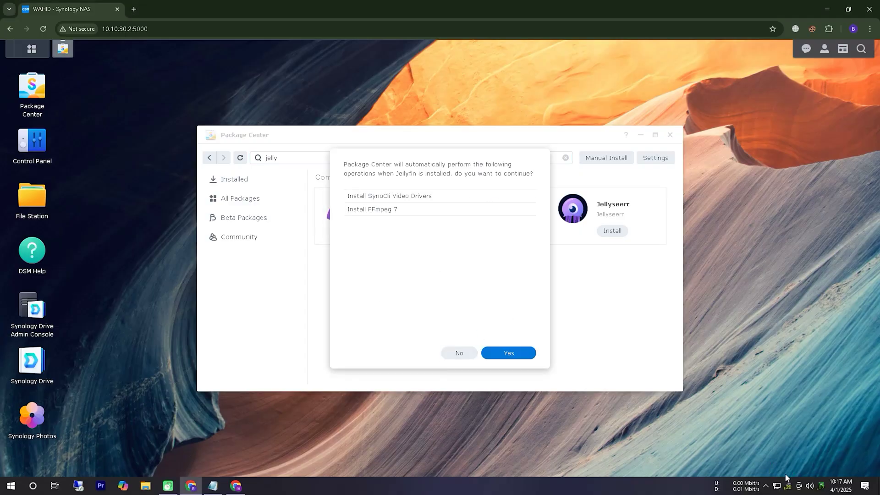
pyautogui.moveTo(343, 220)
pyautogui.mouseDown()
pyautogui.moveTo(462, 211)
pyautogui.moveTo(337, 193)
pyautogui.moveTo(396, 224)
pyautogui.mouseUp()
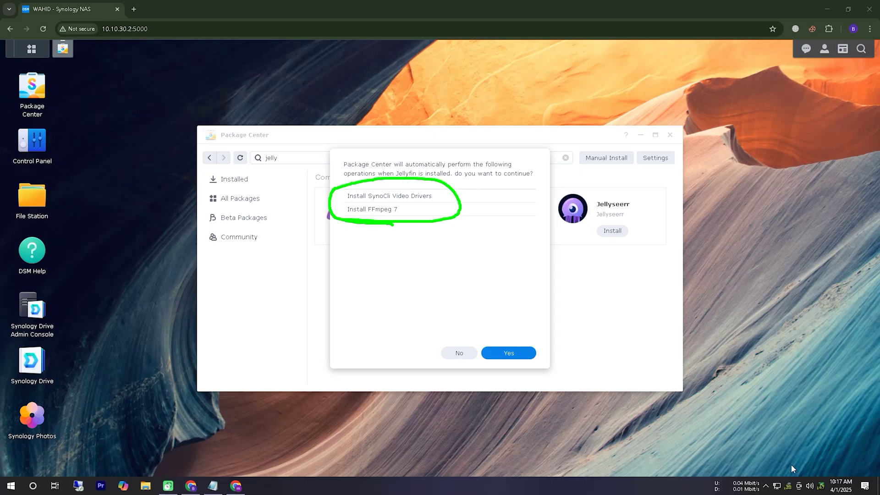
pyautogui.click(511, 354)
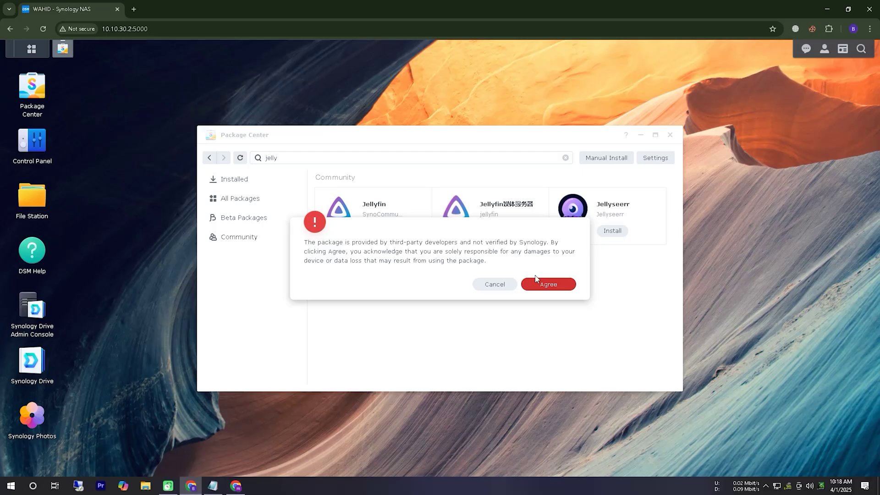
# Agree to the third-party warnings and licence, finish installing, and open Jellyfin's web interface.
pyautogui.click(535, 279)
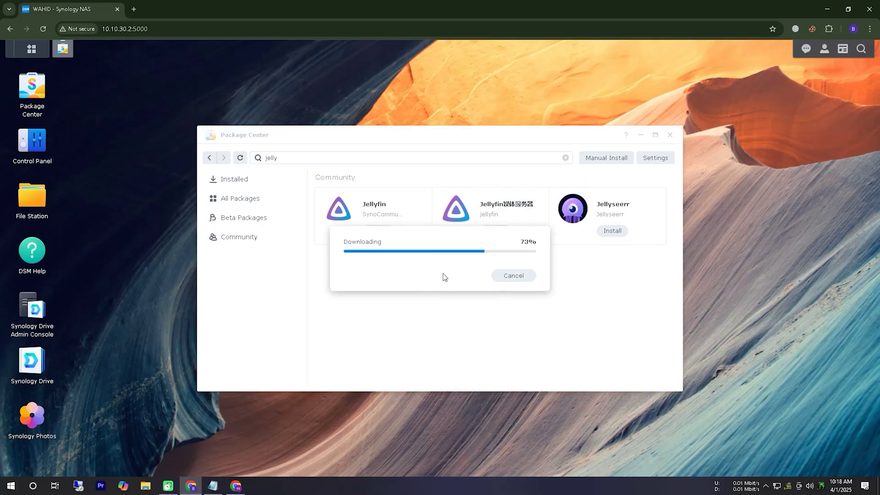
pyautogui.click(540, 284)
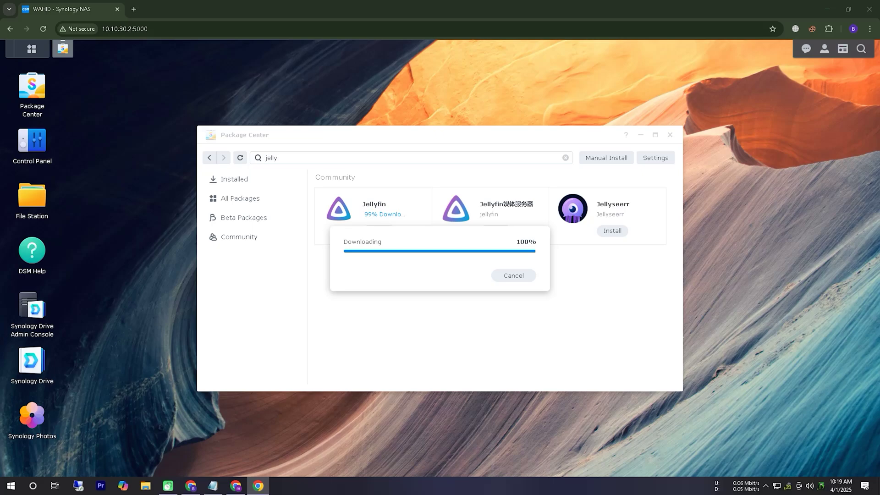
pyautogui.click(549, 287)
pyautogui.click(302, 323)
pyautogui.click(561, 363)
pyautogui.click(562, 362)
pyautogui.click(561, 362)
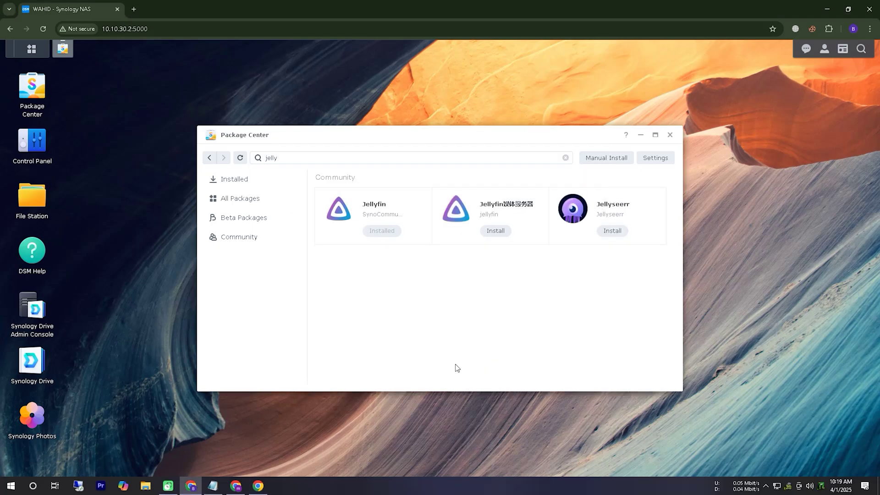
pyautogui.click(670, 134)
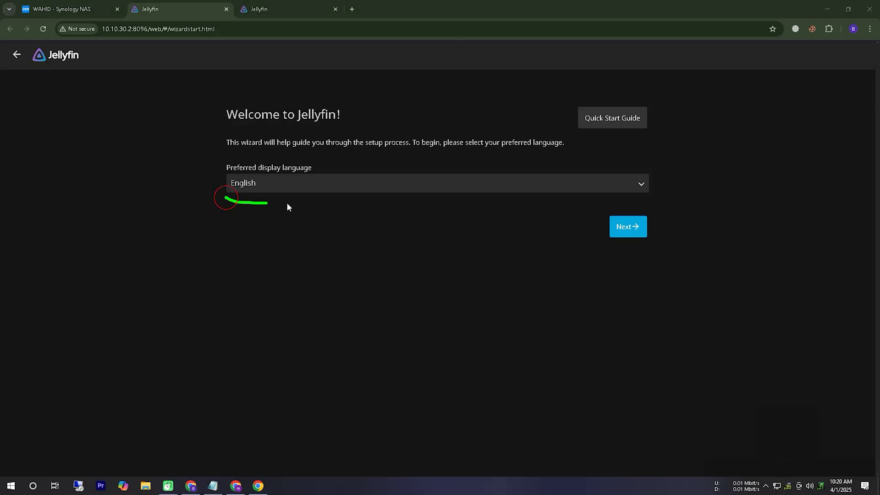
# Create the Jellyfin admin account with a new username and password, then return to DSM.
pyautogui.click(628, 226)
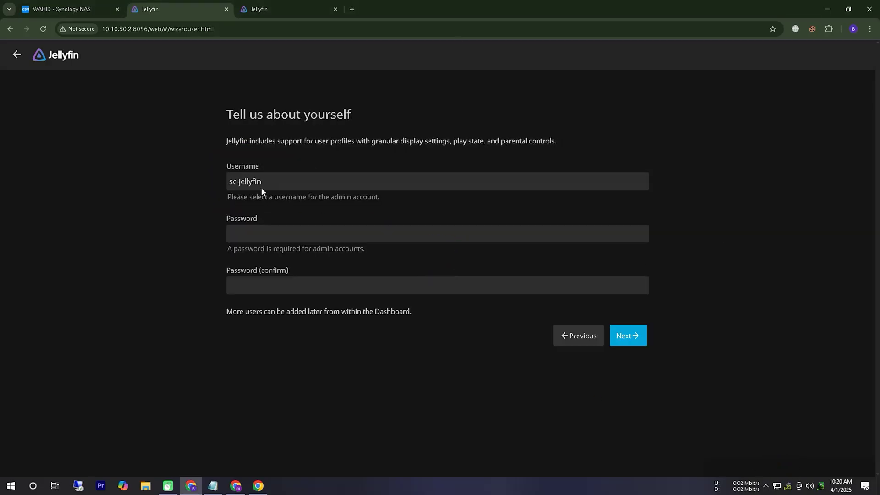
pyautogui.moveTo(262, 182); pyautogui.dragTo(199, 186)
pyautogui.write('techpass')
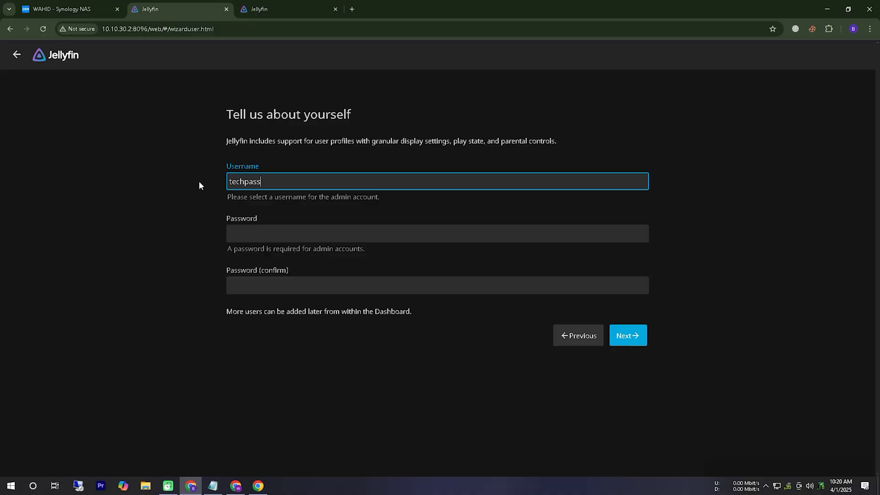
pyautogui.write('port')
pyautogui.hotkey('ctrl', 'a')
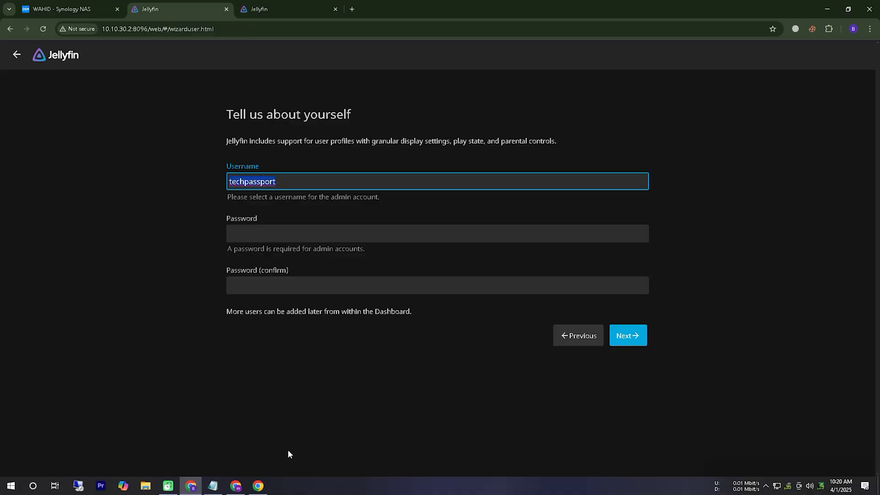
pyautogui.press('Tab')
pyautogui.hotkey('ctrl', 'v')
pyautogui.click(267, 287)
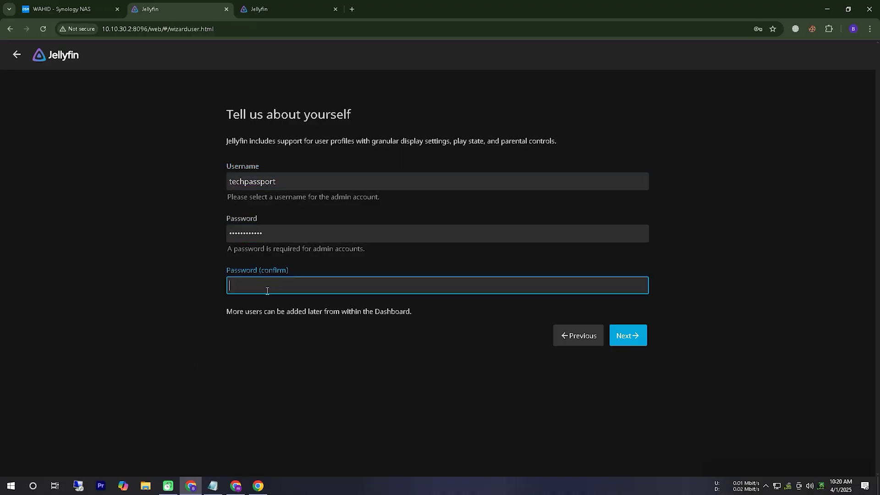
pyautogui.click(622, 348)
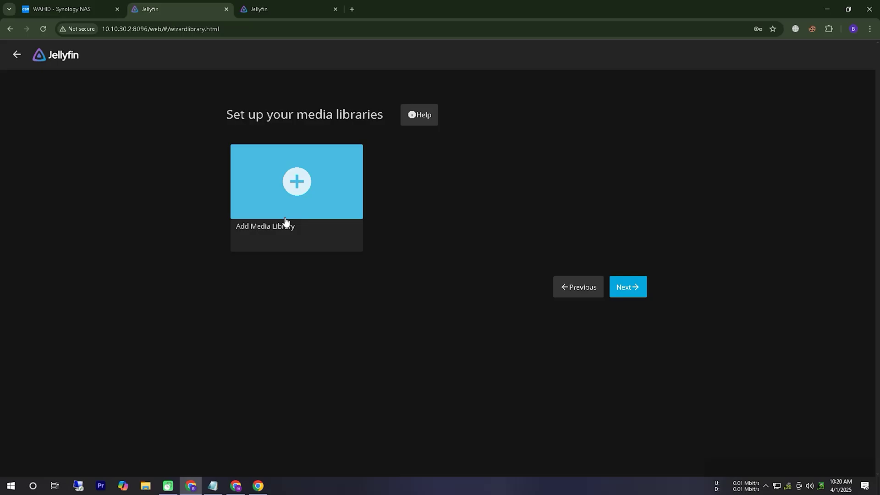
pyautogui.click(64, 9)
# Create a new shared folder named 'jellyfin' with the recycle bin disabled.
pyautogui.click(32, 196)
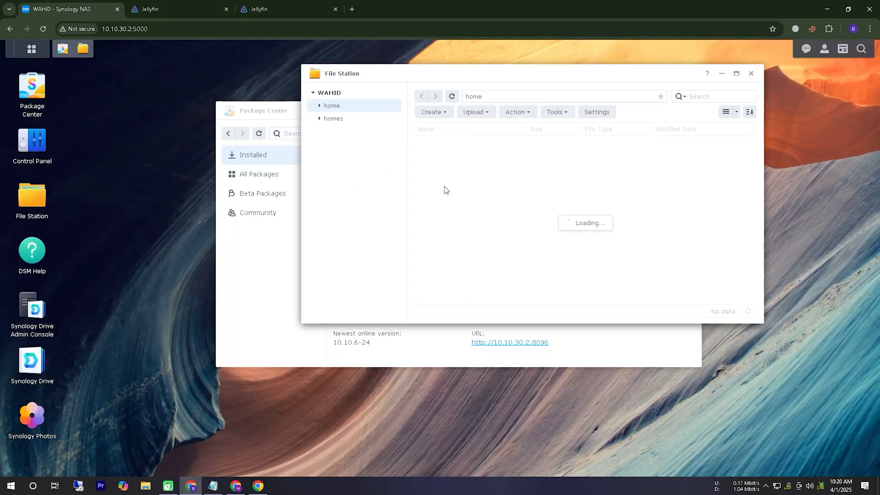
pyautogui.click(434, 113)
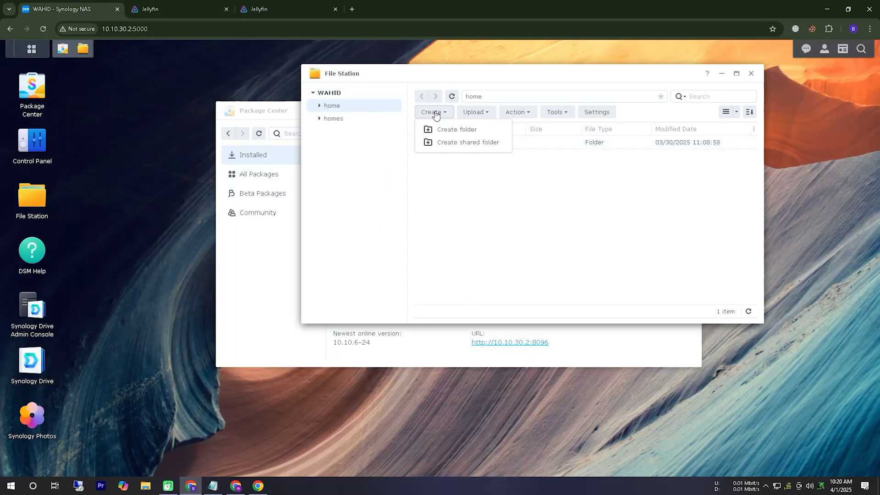
pyautogui.click(440, 142)
pyautogui.click(388, 188)
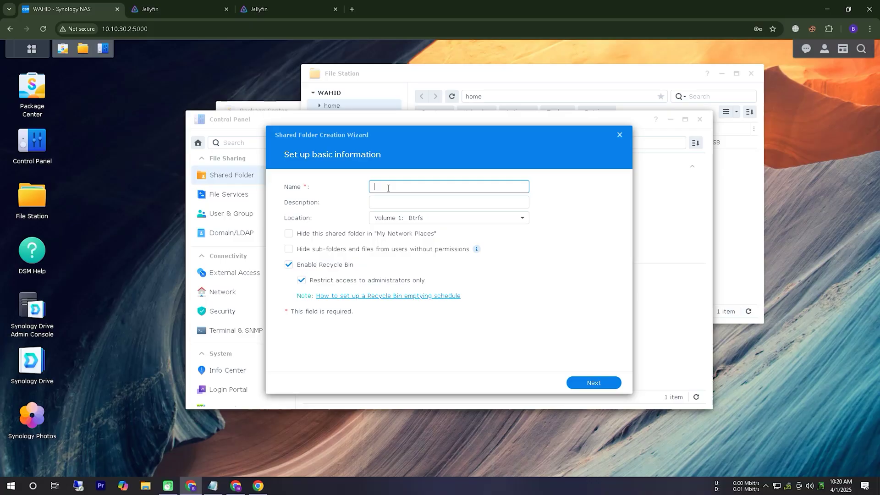
pyautogui.write('e')
pyautogui.press('BackSpace')
pyautogui.write('jellyfin')
pyautogui.click(289, 265)
# Step through the wizard and give the admin and the other listed user Read/Write access.
pyautogui.click(598, 386)
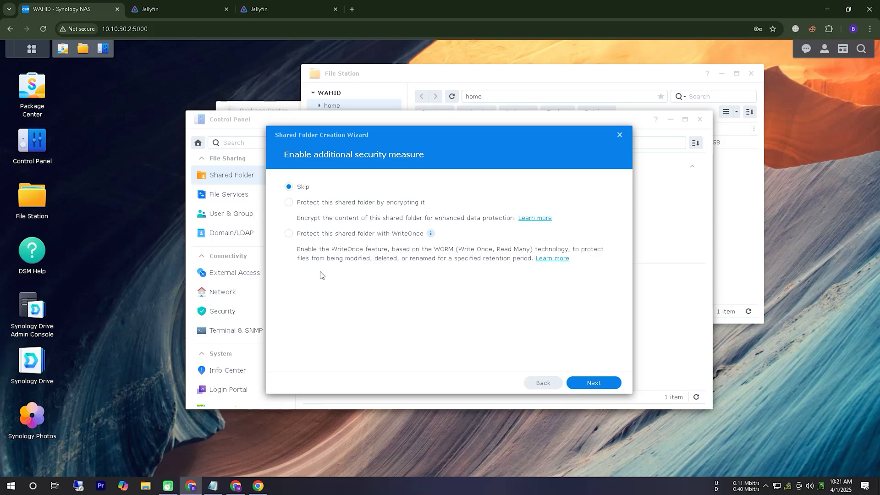
pyautogui.click(605, 386)
pyautogui.click(607, 387)
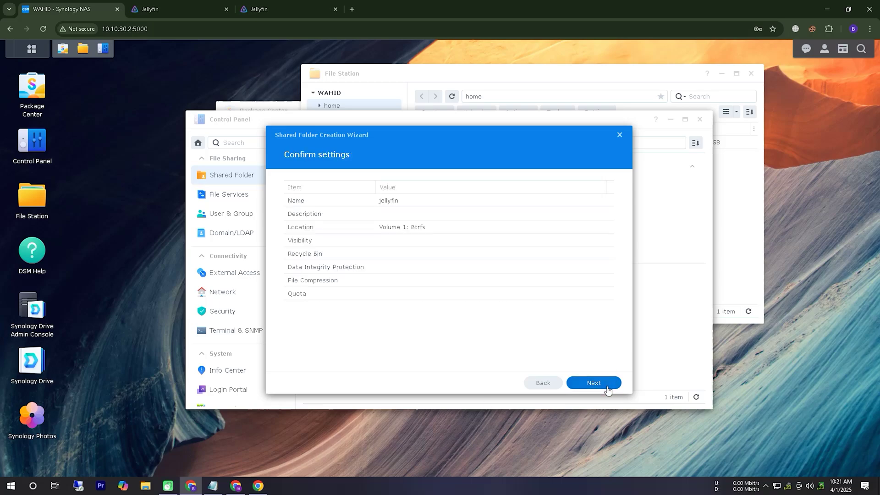
pyautogui.click(607, 387)
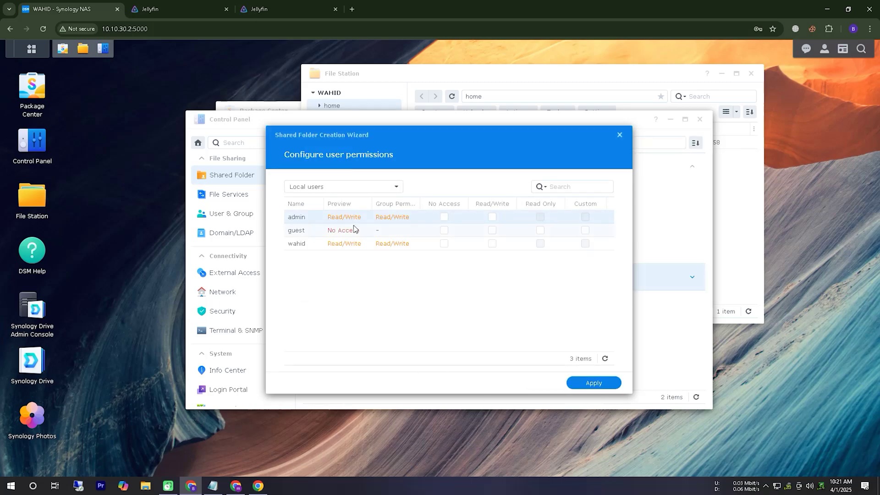
pyautogui.click(492, 244)
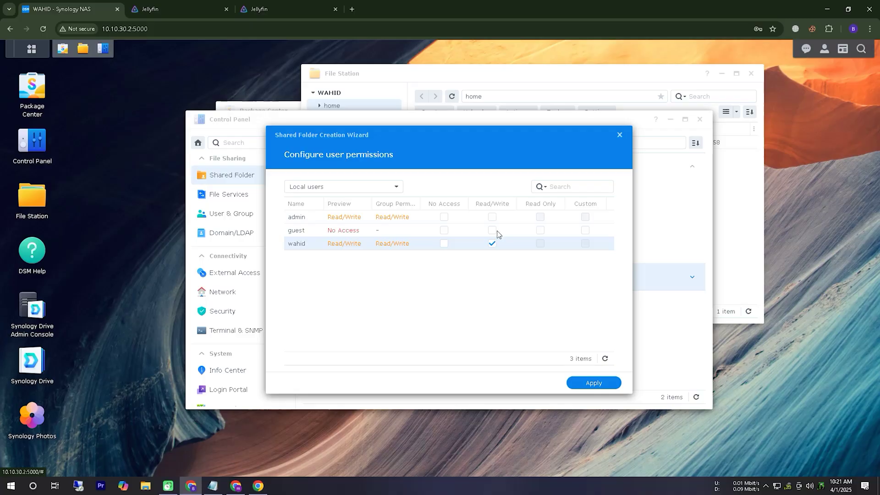
pyautogui.click(492, 216)
# Finish the wizard and expand the jellyfin folder's details in Control Panel's Shared Folder list.
pyautogui.click(594, 383)
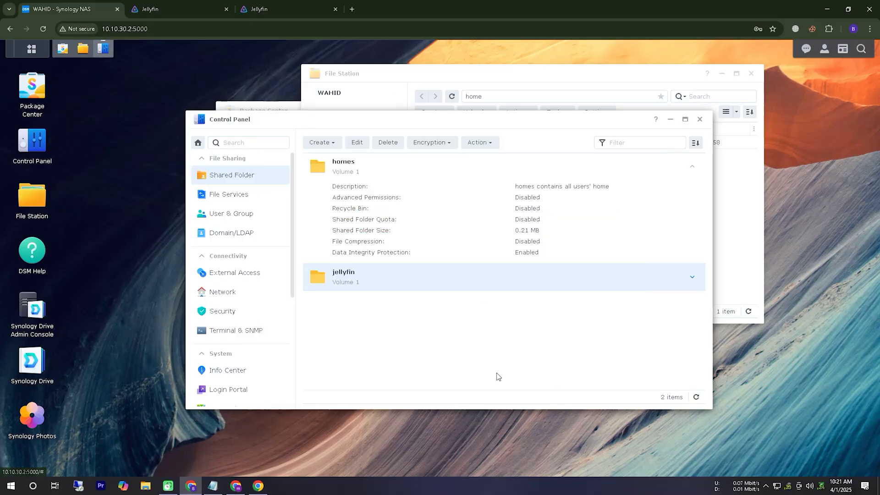
pyautogui.click(690, 279)
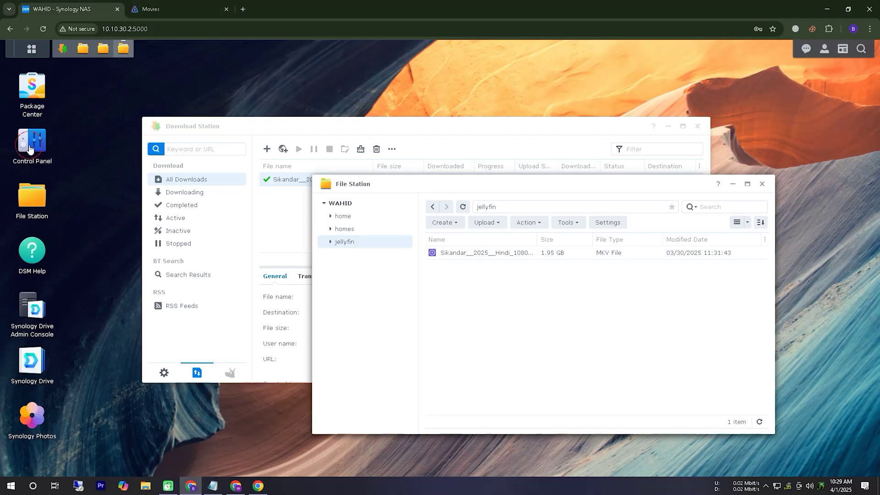
pyautogui.doubleClick(29, 149)
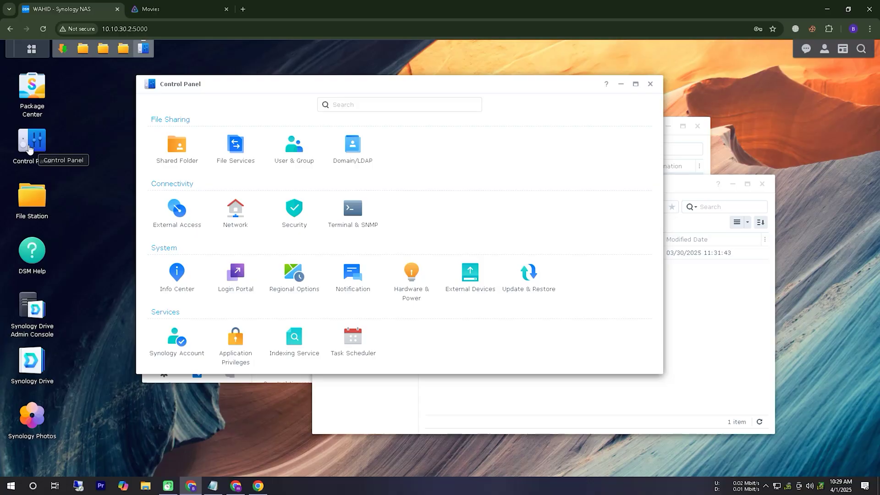
pyautogui.click(159, 144)
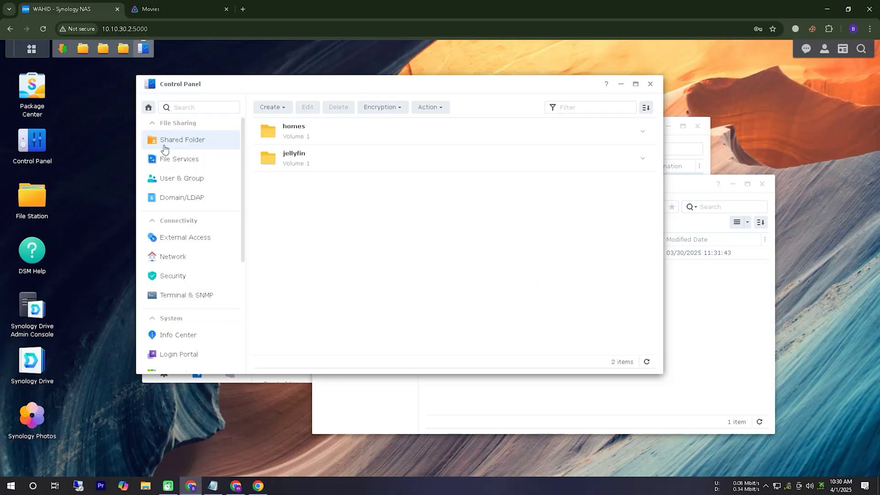
pyautogui.click(333, 153)
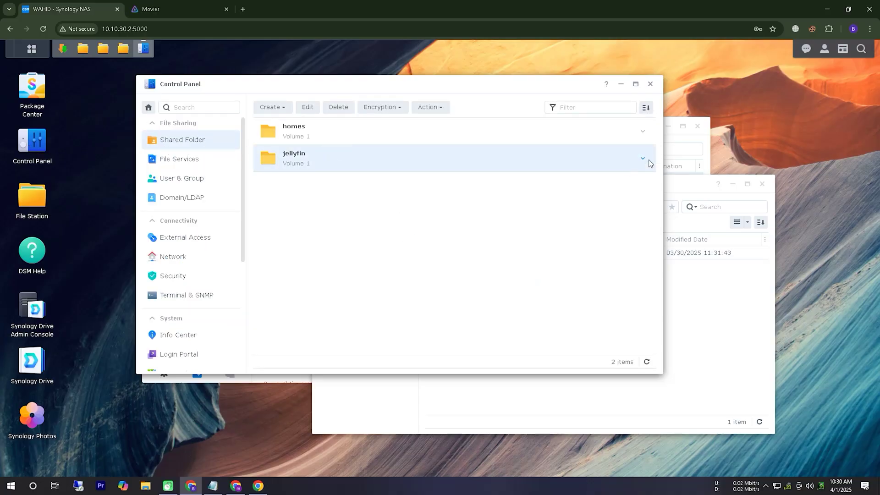
pyautogui.click(643, 159)
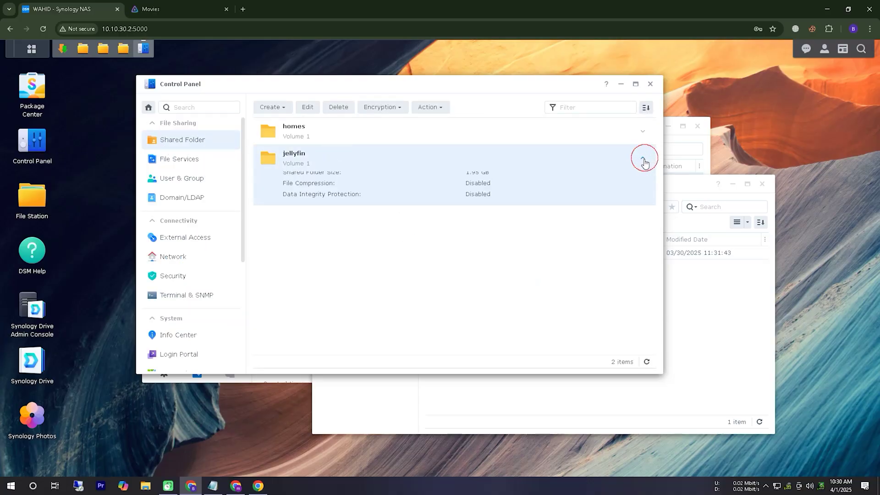
# Open the jellyfin folder's permissions and list the system internal users.
pyautogui.click(307, 108)
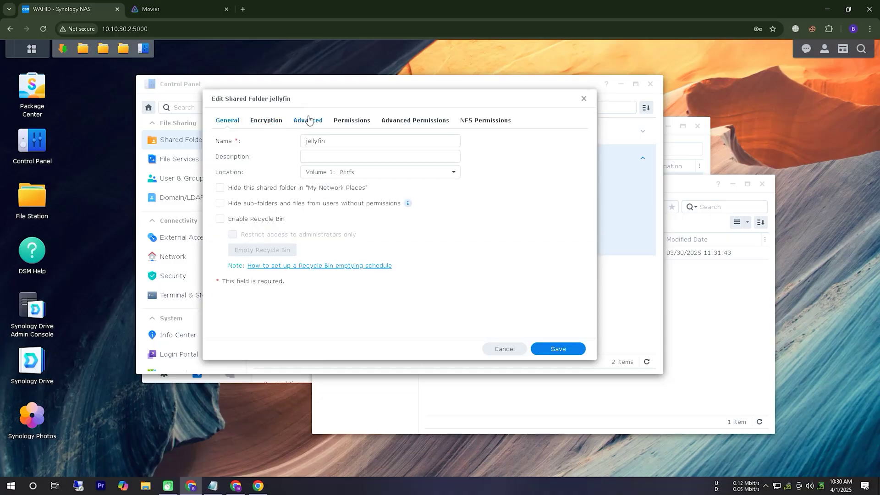
pyautogui.click(340, 121)
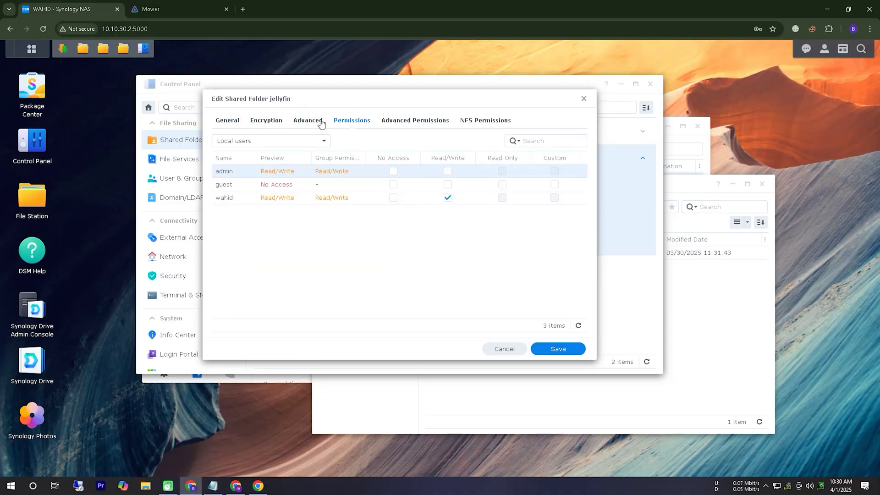
pyautogui.click(295, 141)
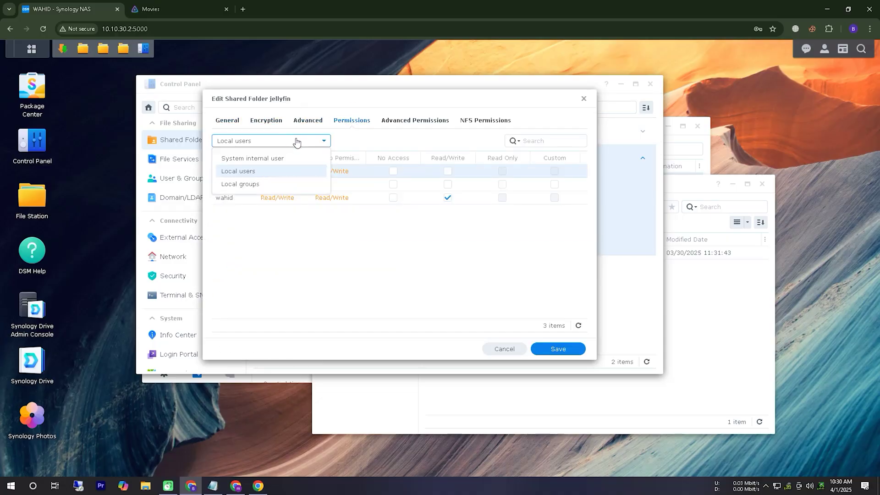
pyautogui.click(245, 160)
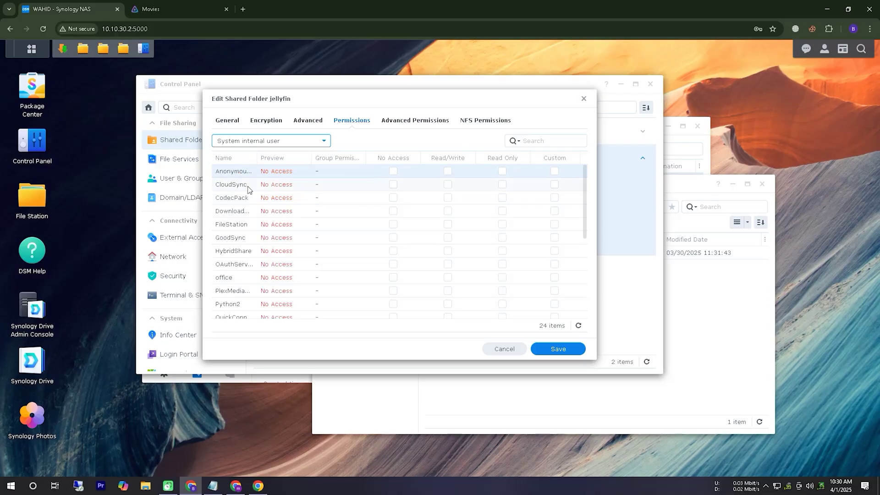
pyautogui.scroll(-5, 249, 190)
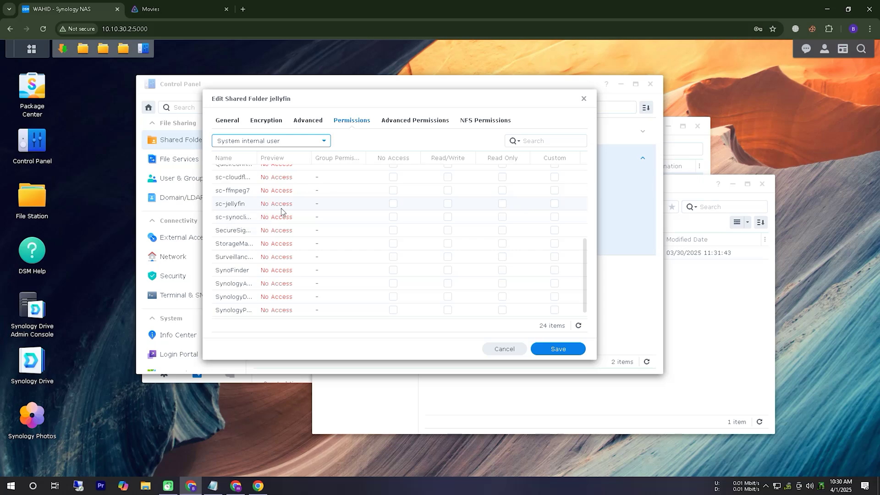
pyautogui.scroll(2, 281, 208)
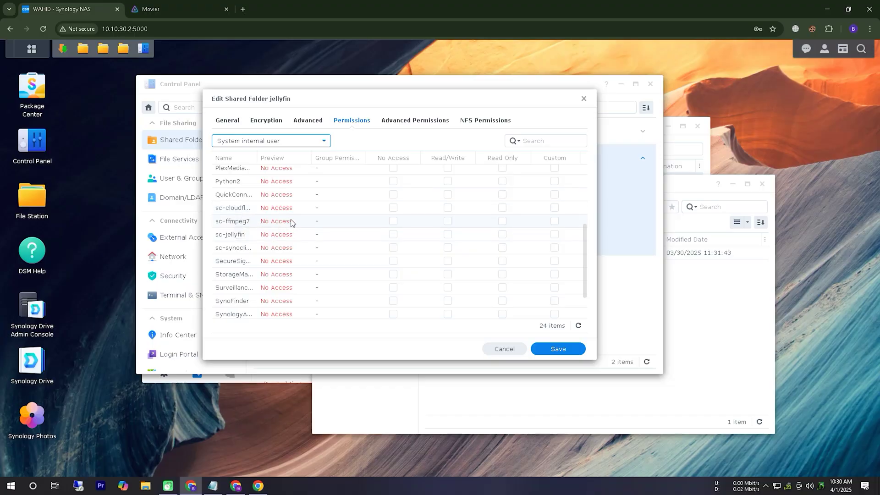
# Grant Read/Write to sc-ffmpeg7, sc-jellyfin and sc-synocli, and save.
pyautogui.click(448, 222)
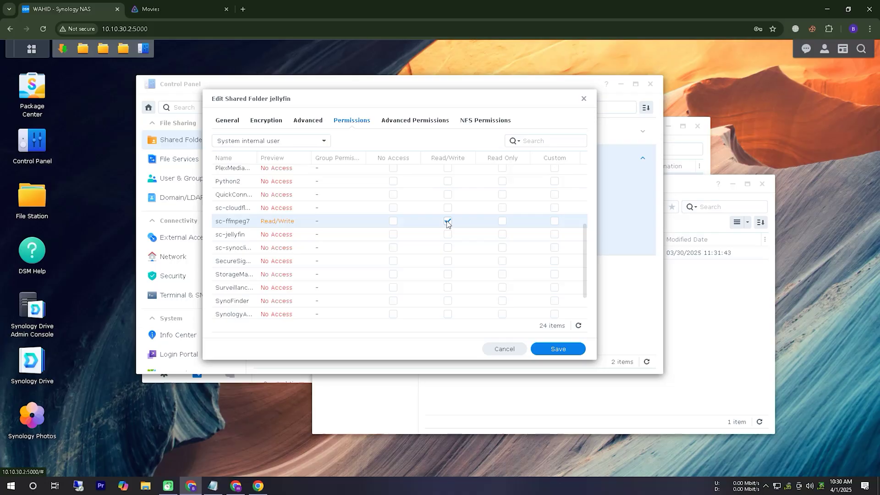
pyautogui.click(393, 221)
pyautogui.click(447, 222)
pyautogui.click(447, 236)
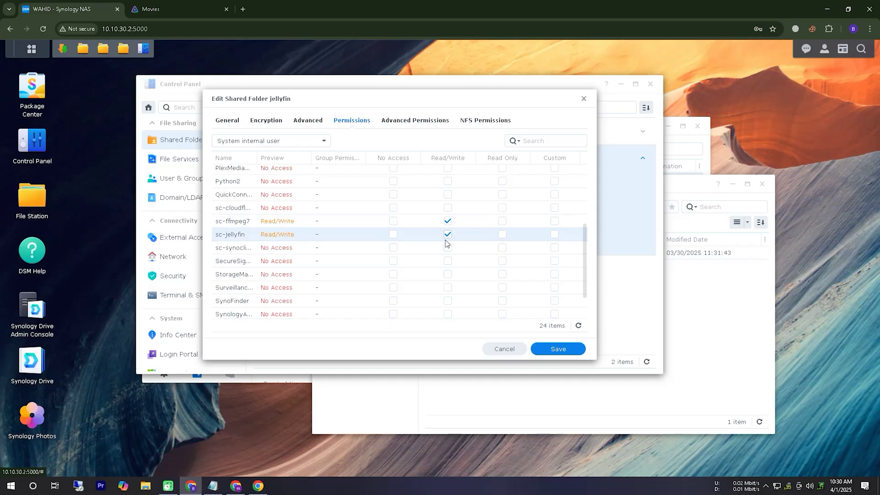
pyautogui.click(447, 248)
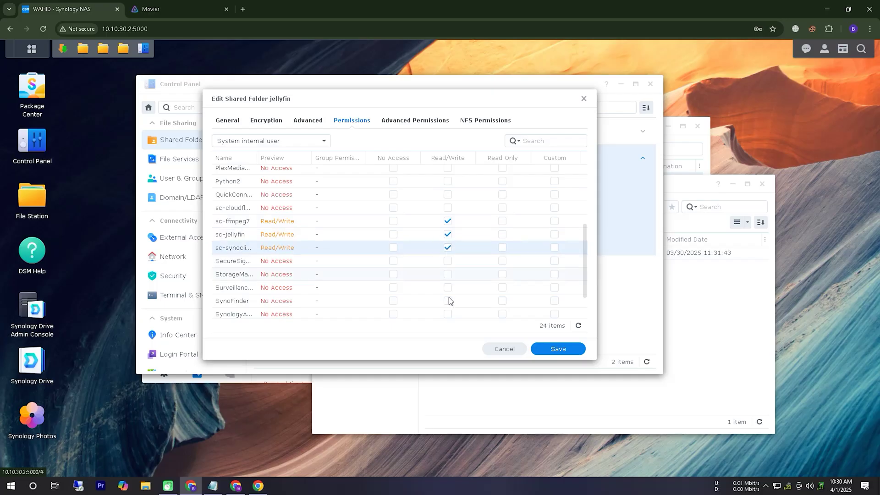
pyautogui.click(559, 350)
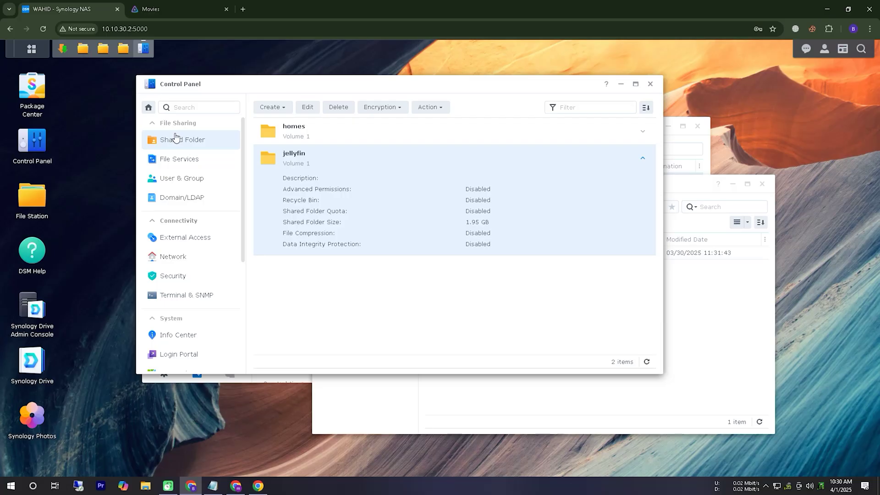
# Clear completed tasks in Download Station, then bring up the 1.95G Sikandar (2025) file's context menu.
pyautogui.click(169, 6)
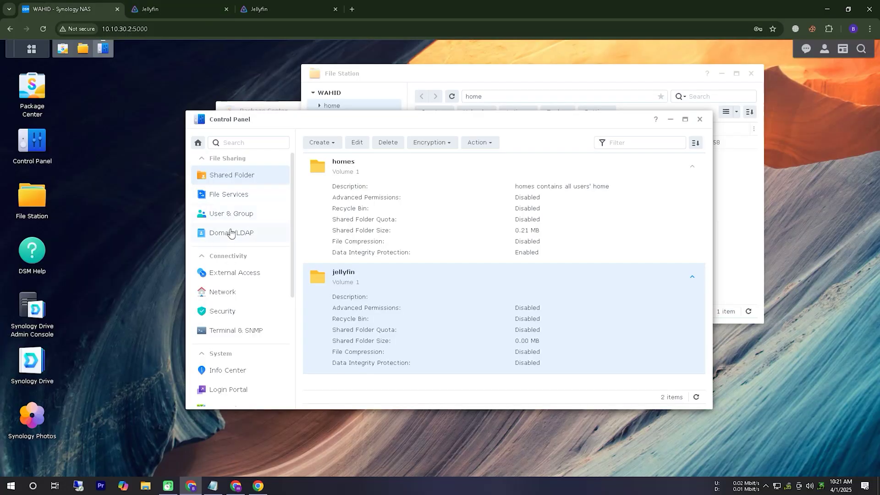
pyautogui.click(27, 94)
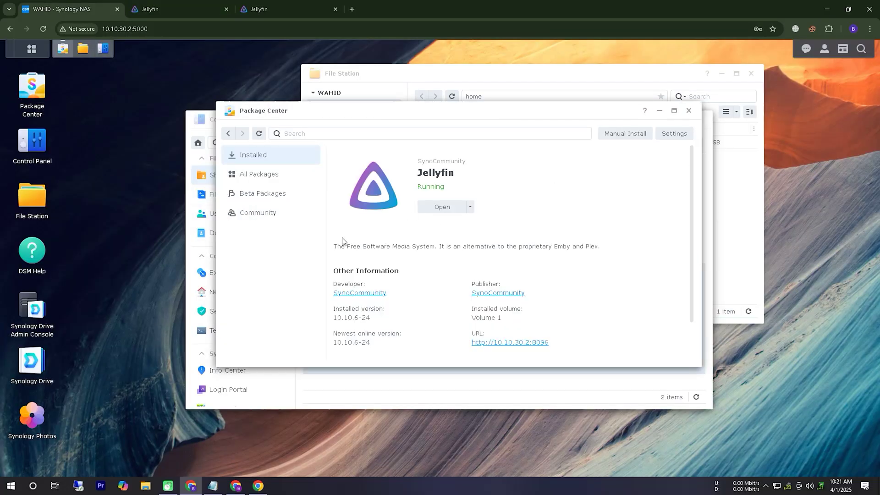
pyautogui.click(268, 158)
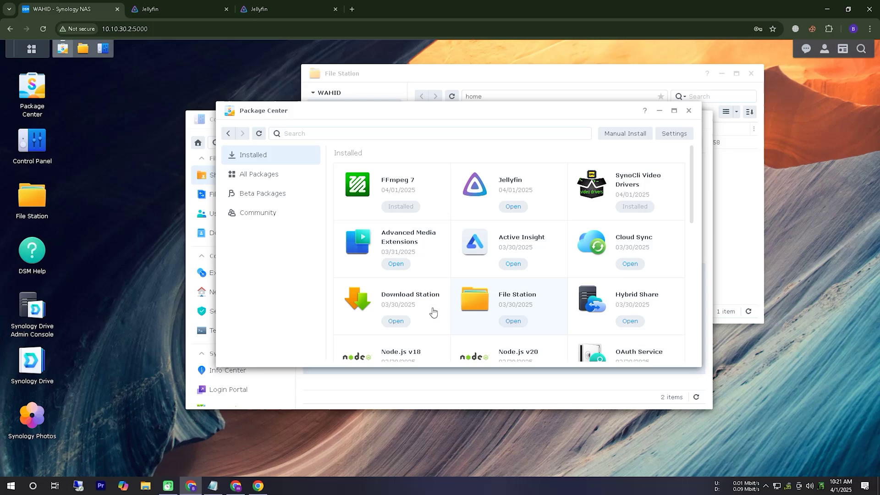
pyautogui.click(396, 321)
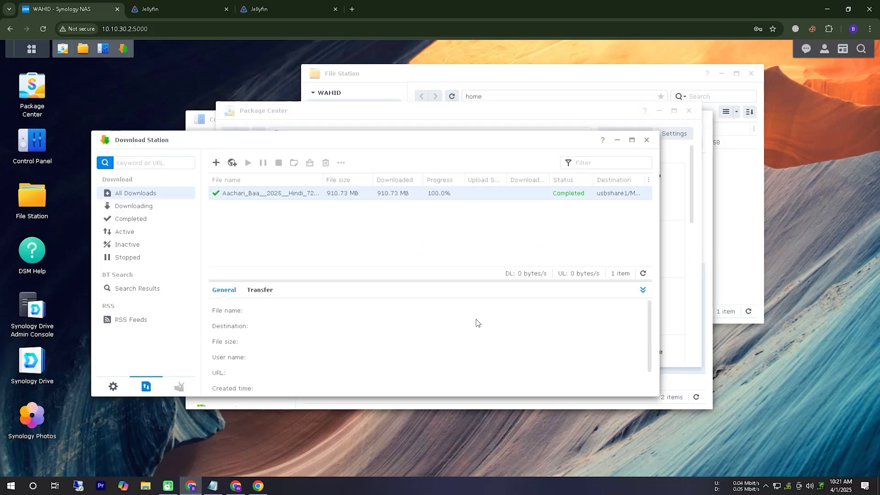
pyautogui.click(310, 163)
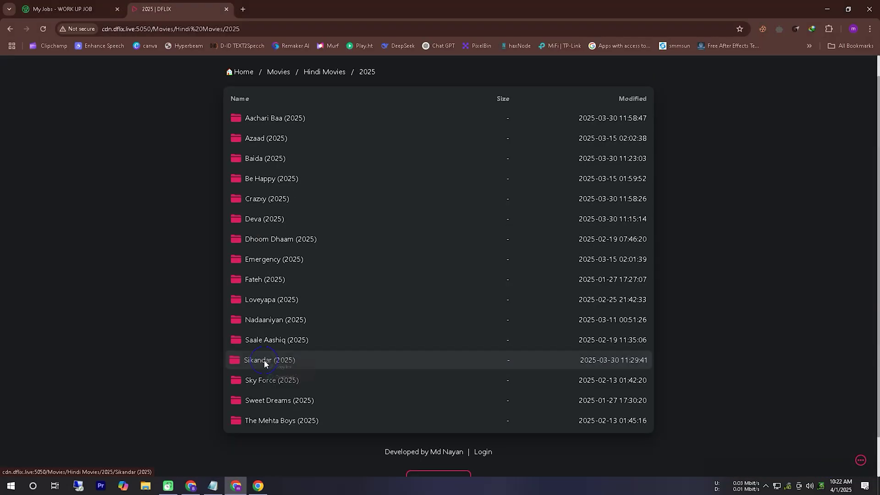
pyautogui.click(268, 360)
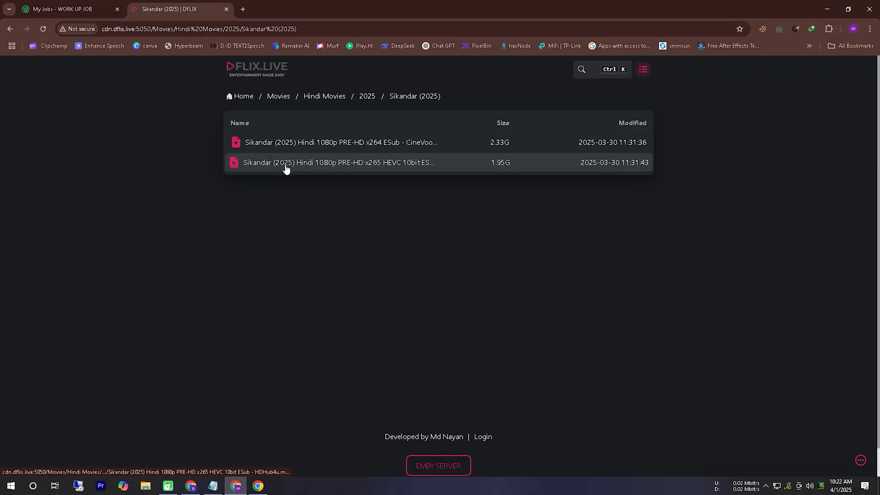
pyautogui.rightClick(285, 168)
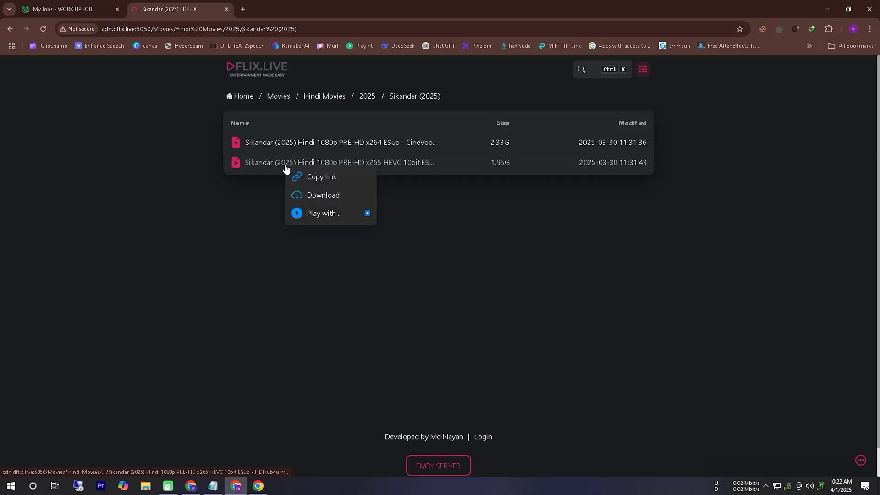
# Copy the 1.95G movie link and start a Download Station task saving it into jellyfin.
pyautogui.click(323, 178)
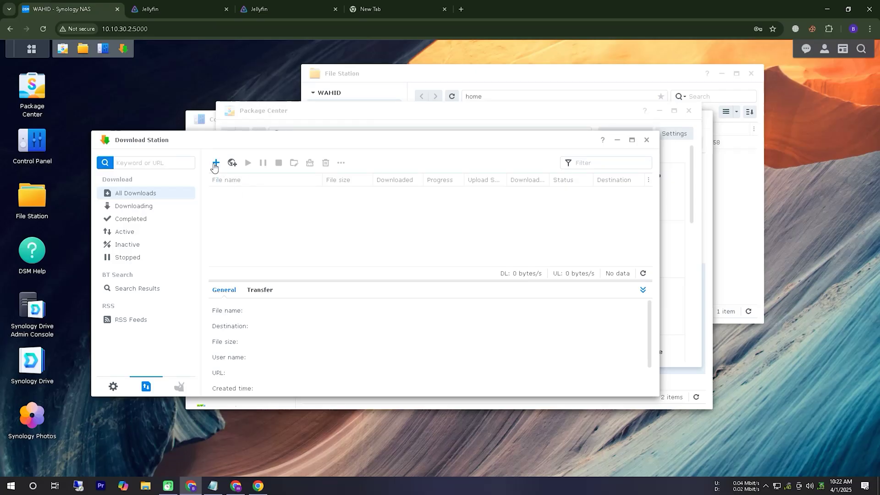
pyautogui.click(233, 164)
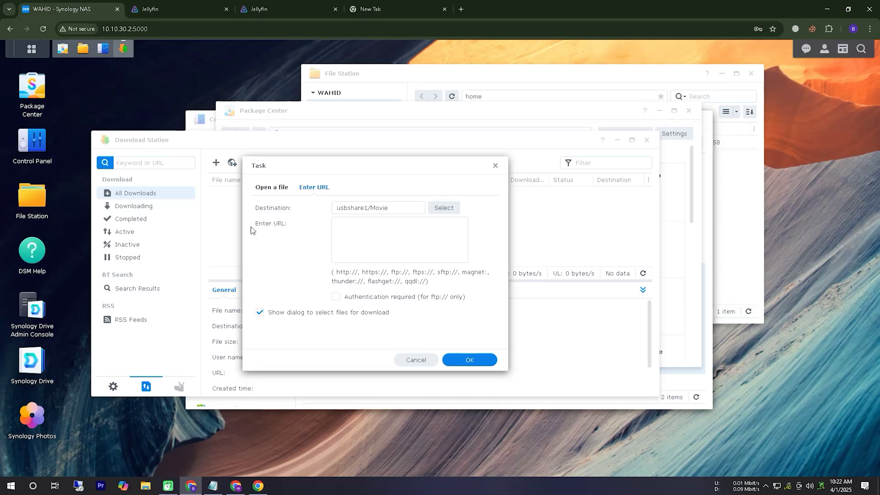
pyautogui.click(444, 204)
pyautogui.click(304, 240)
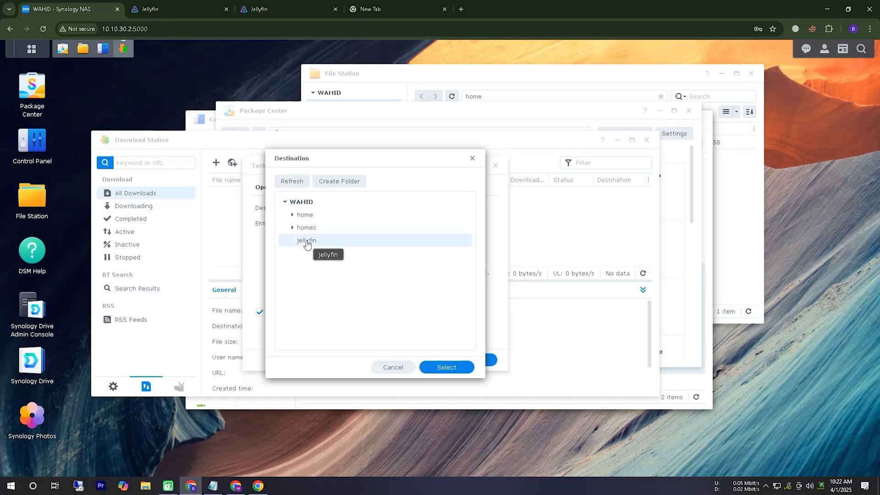
pyautogui.click(445, 367)
pyautogui.rightClick(367, 238)
pyautogui.click(376, 341)
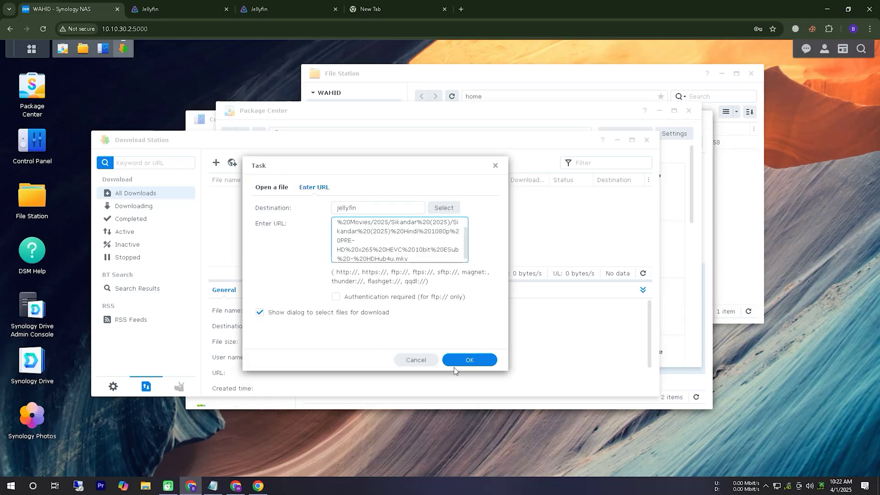
pyautogui.click(459, 361)
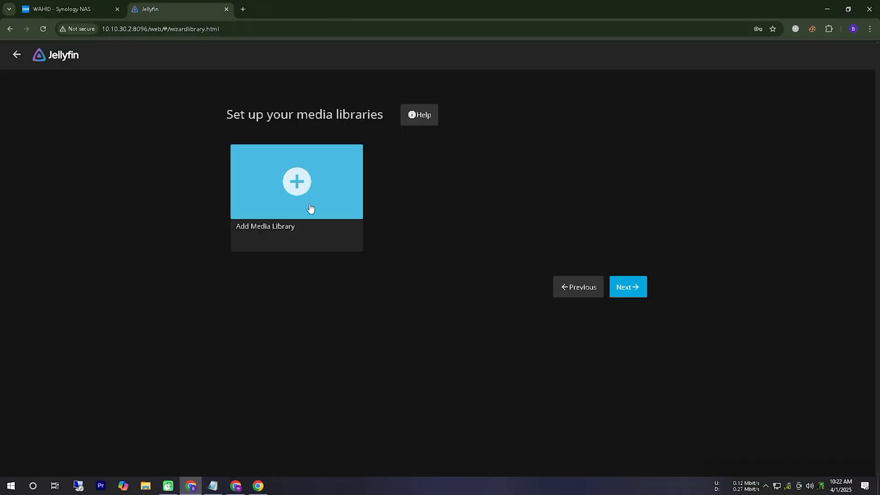
# Start a new media library with content type Movies.
pyautogui.click(297, 181)
pyautogui.click(347, 155)
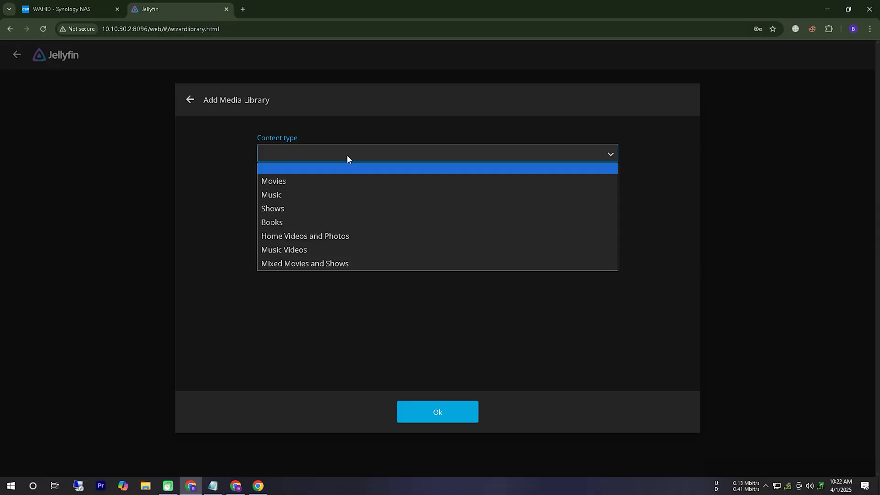
pyautogui.click(300, 182)
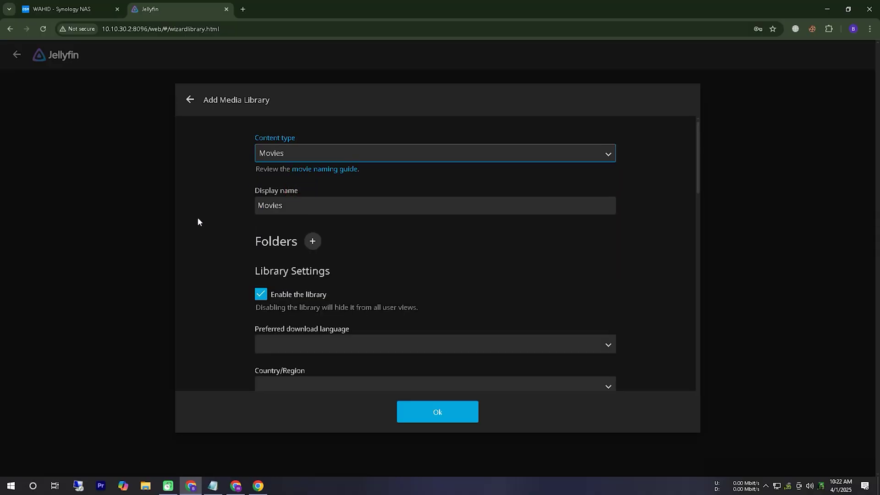
# Add /volume1/jellyfin as the library folder and save the Movies library.
pyautogui.click(313, 242)
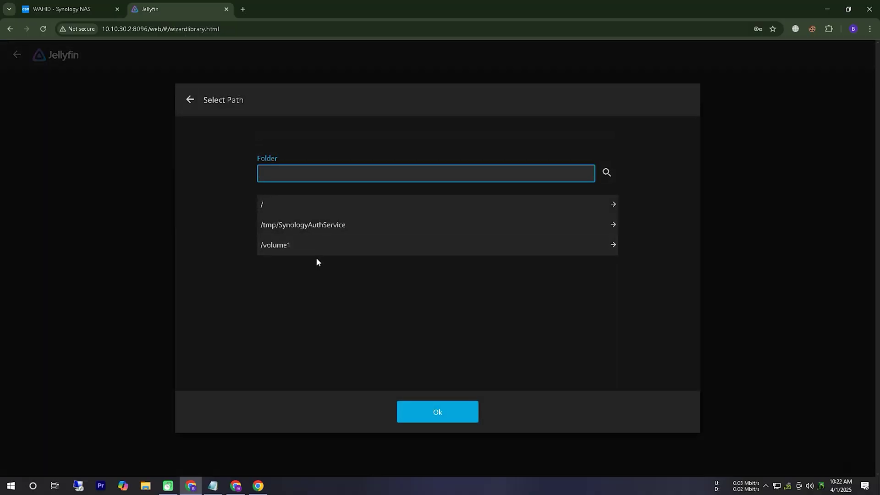
pyautogui.click(302, 246)
pyautogui.scroll(-10, 333, 262)
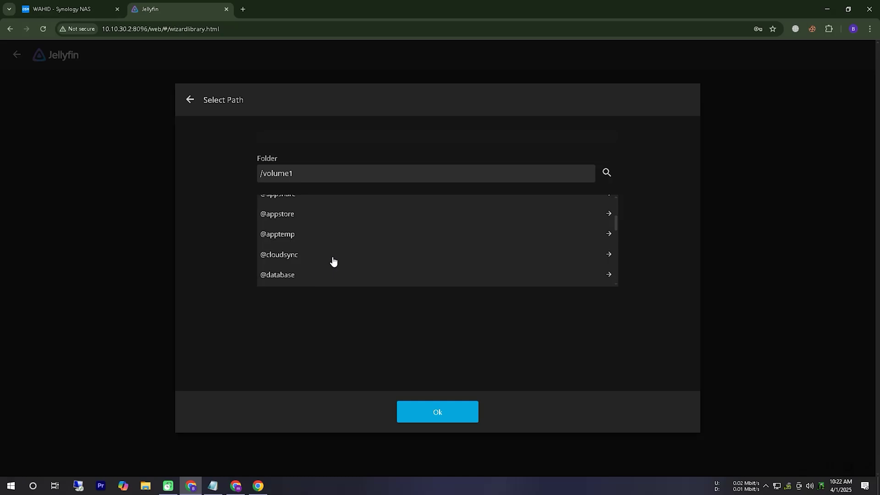
pyautogui.scroll(-2, 333, 262)
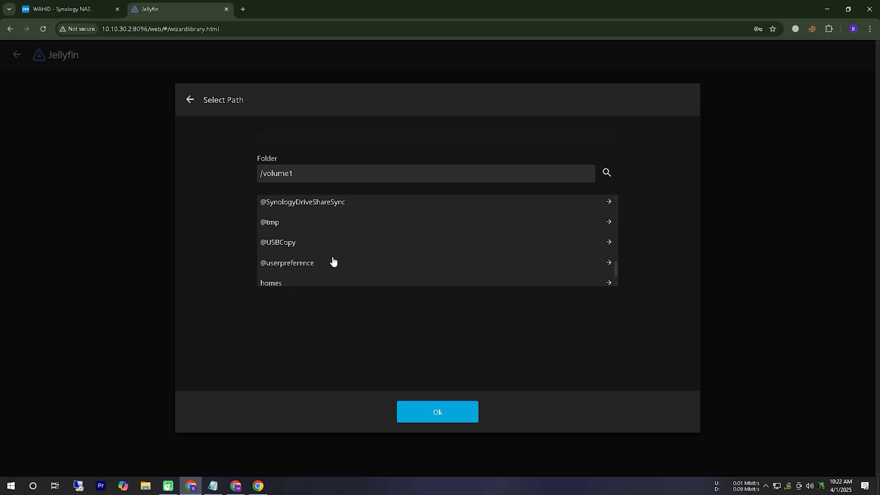
pyautogui.scroll(-1, 333, 261)
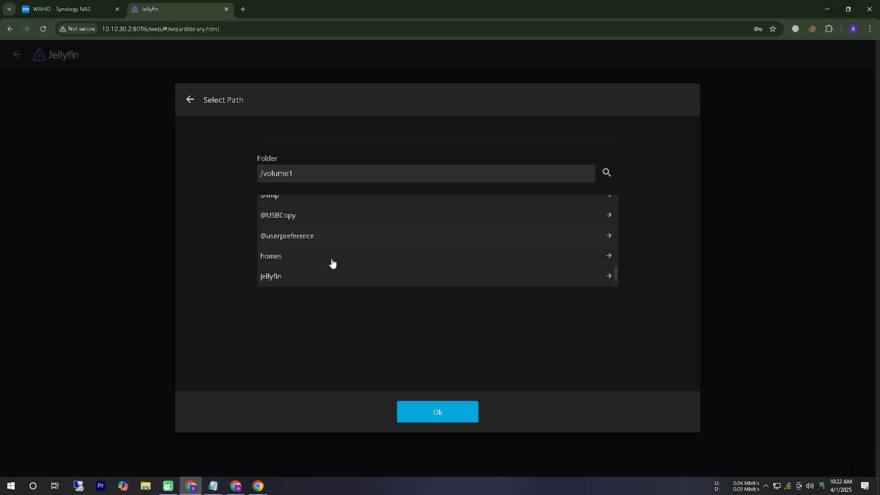
pyautogui.click(277, 277)
pyautogui.click(446, 412)
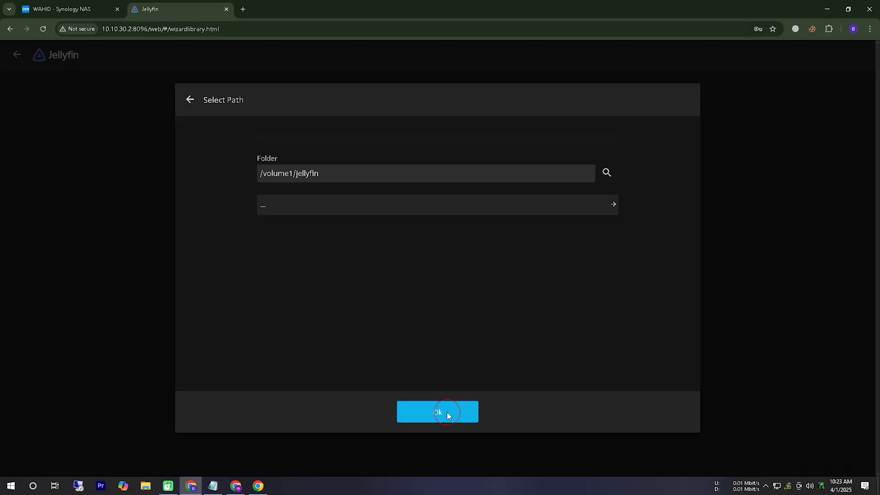
pyautogui.rightClick(447, 413)
pyautogui.click(435, 414)
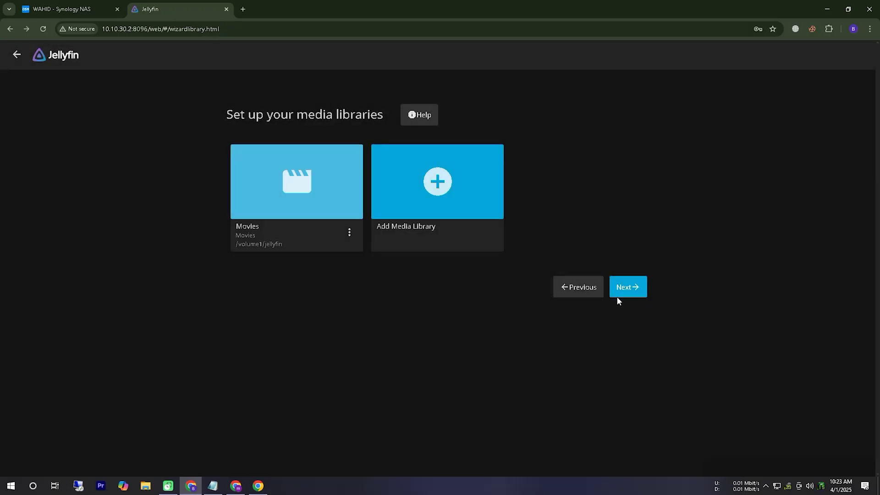
# Skip the libraries and metadata language pages, enable automatic port mapping, and finish the Jellyfin wizard.
pyautogui.click(624, 293)
pyautogui.click(628, 264)
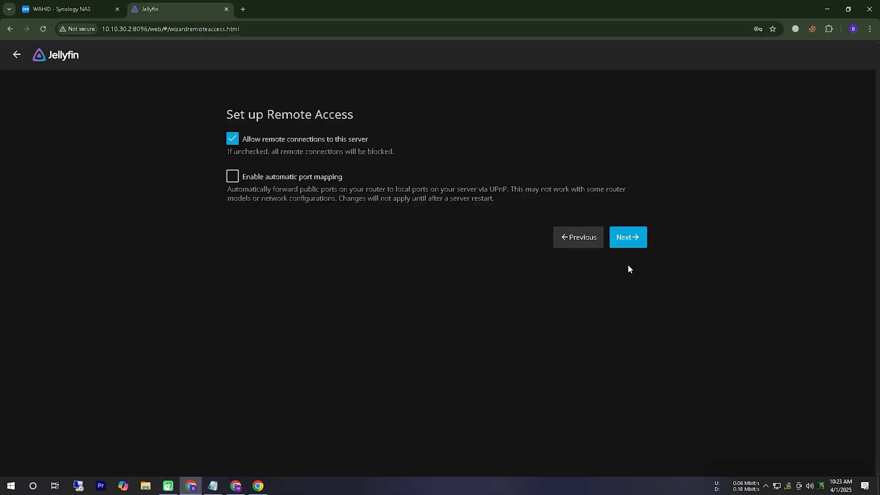
pyautogui.click(232, 176)
pyautogui.click(629, 240)
pyautogui.click(629, 185)
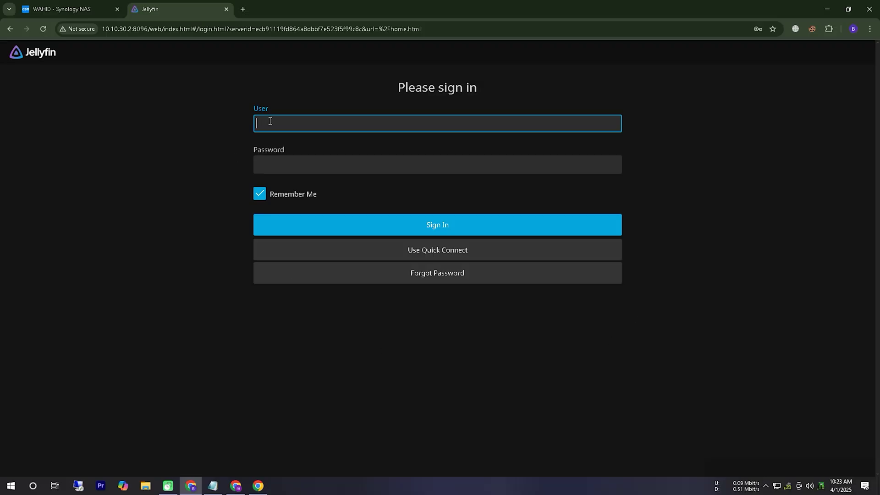
# Sign in to Jellyfin with the saved login, then return to the Synology NAS tab.
pyautogui.click(271, 122)
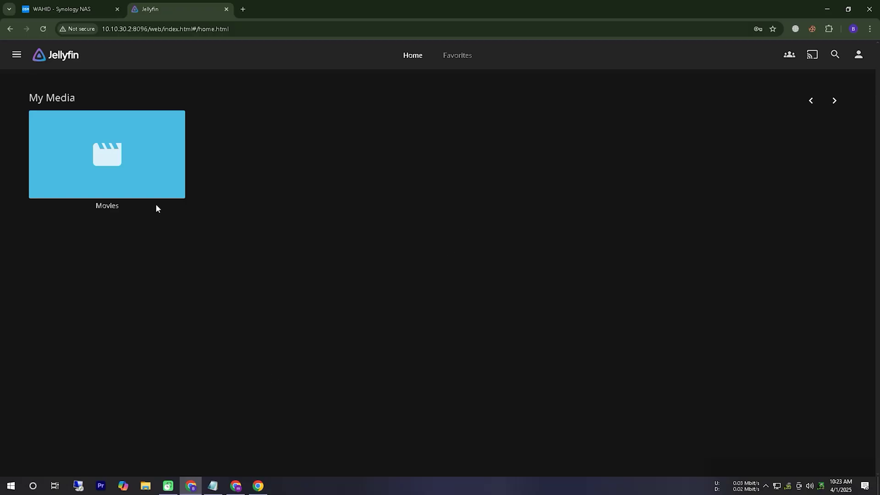
pyautogui.click(64, 9)
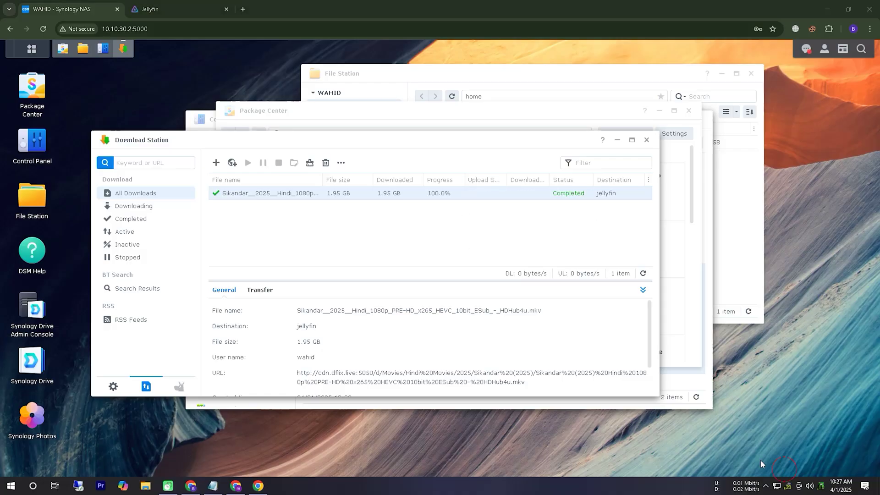
# Confirm in Download Station that the Sikandar mkv download completed at 1.95 GB.
pyautogui.moveTo(207, 202)
pyautogui.mouseDown()
pyautogui.moveTo(301, 208)
pyautogui.moveTo(255, 181)
pyautogui.moveTo(204, 208)
pyautogui.moveTo(312, 211)
pyautogui.mouseUp()
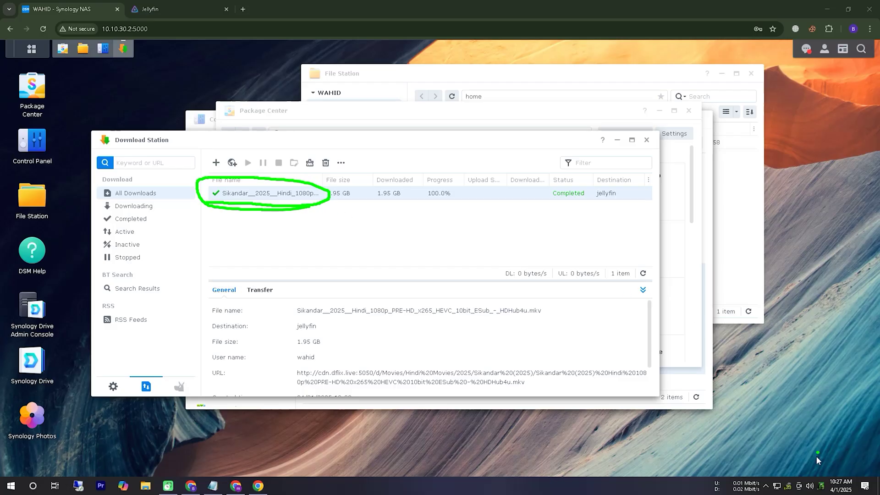
pyautogui.press('Escape')
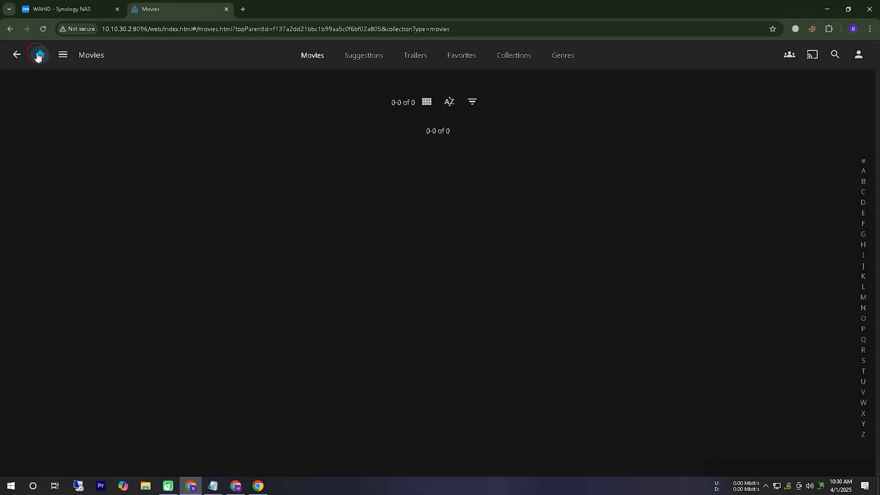
# Run Scan All Libraries from the Jellyfin server Dashboard.
pyautogui.click(39, 56)
pyautogui.click(16, 55)
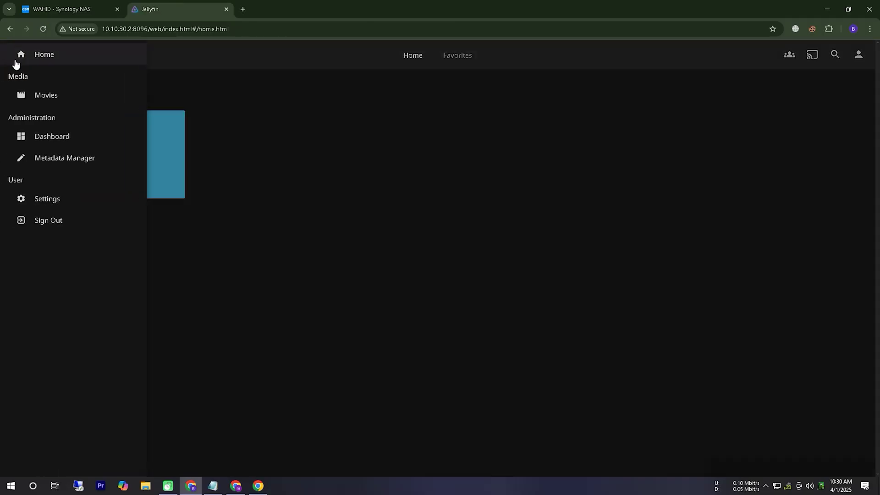
pyautogui.click(43, 136)
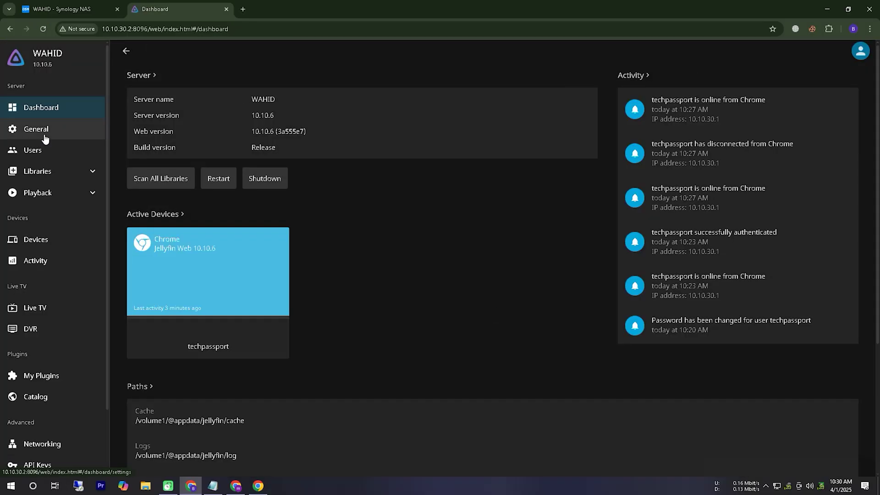
pyautogui.click(162, 183)
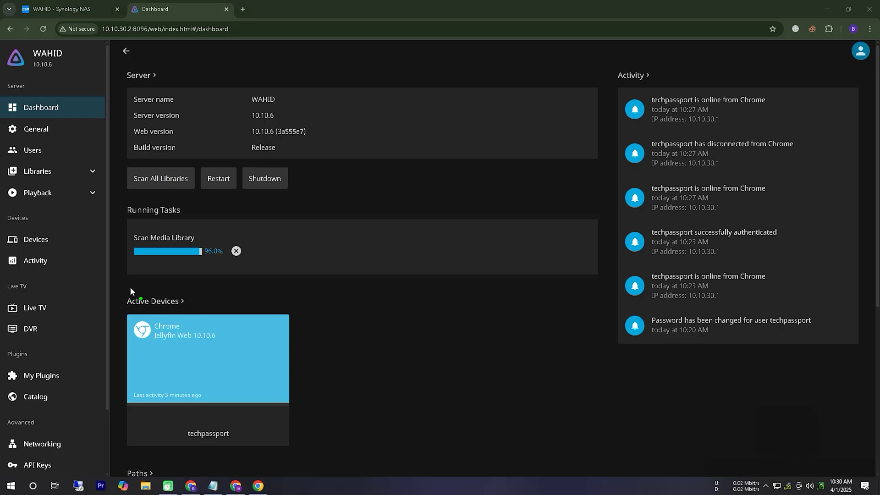
# Go back to the home page to see Sikandar (2025) under Recently Added in Movies.
pyautogui.moveTo(128, 267)
pyautogui.mouseDown()
pyautogui.moveTo(225, 258)
pyautogui.moveTo(176, 232)
pyautogui.moveTo(170, 268)
pyautogui.moveTo(225, 267)
pyautogui.mouseUp()
pyautogui.press('Escape')
pyautogui.click(42, 54)
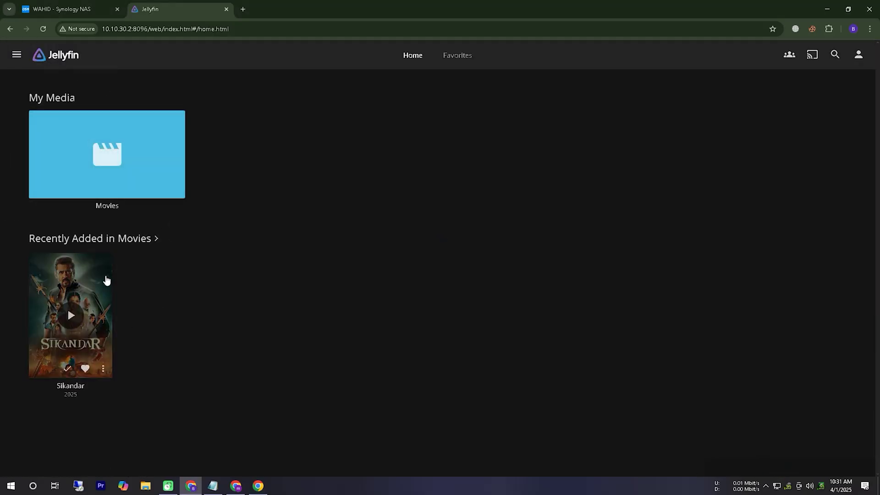
pyautogui.click(105, 278)
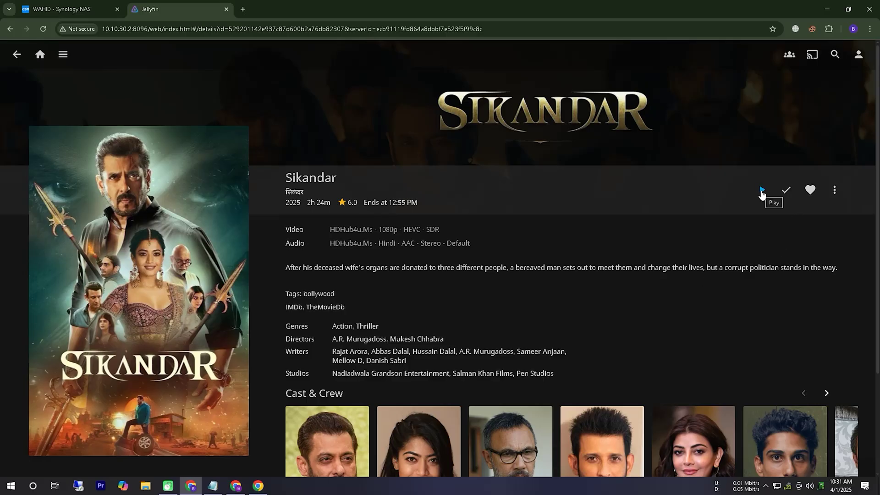
pyautogui.scroll(-3, 650, 250)
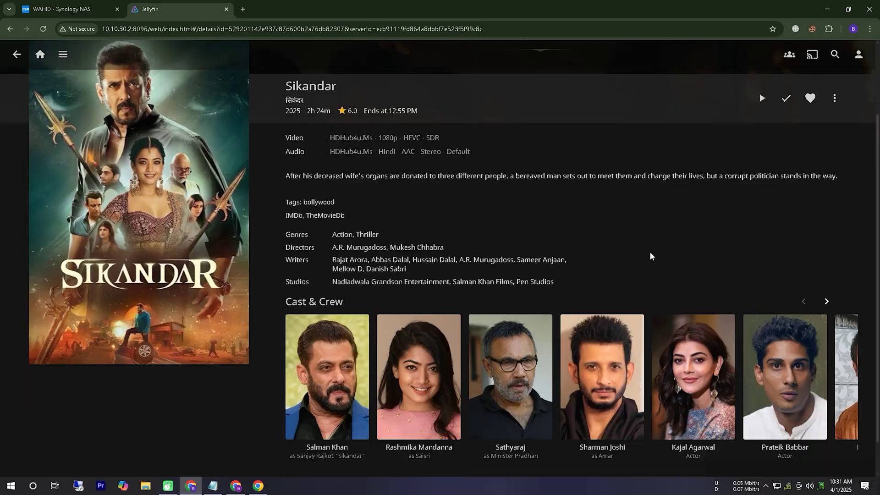
pyautogui.scroll(3, 652, 253)
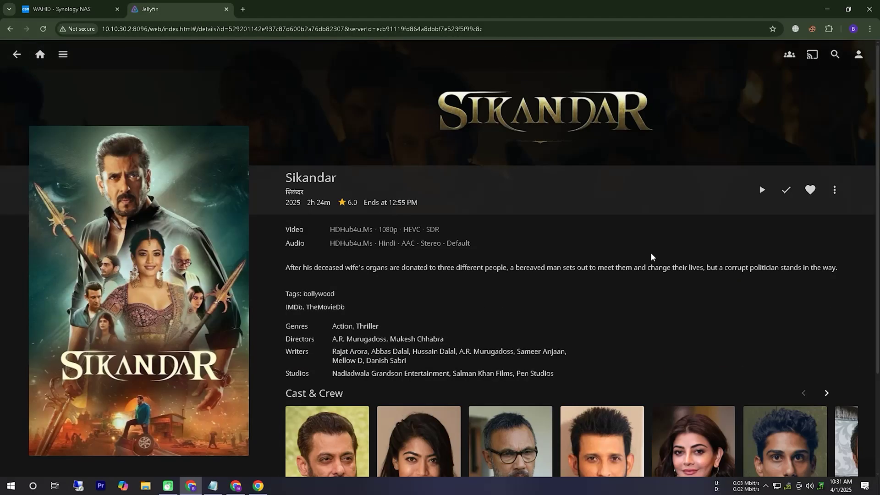
pyautogui.click(38, 55)
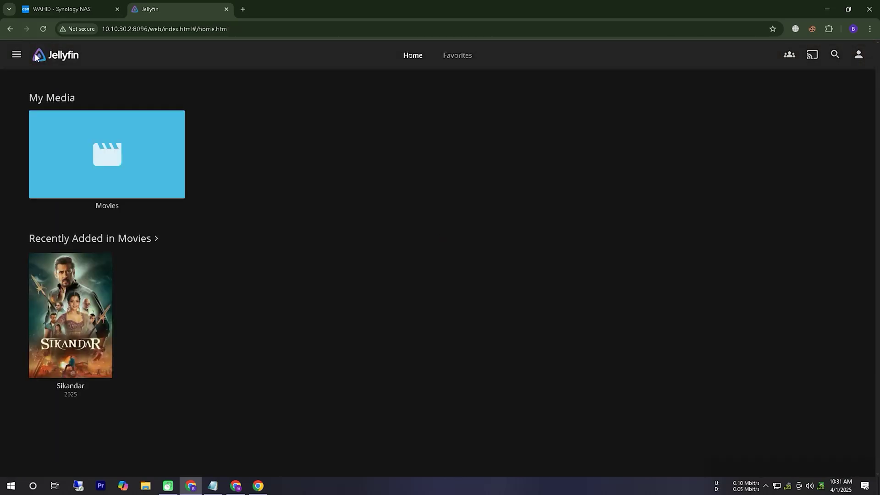